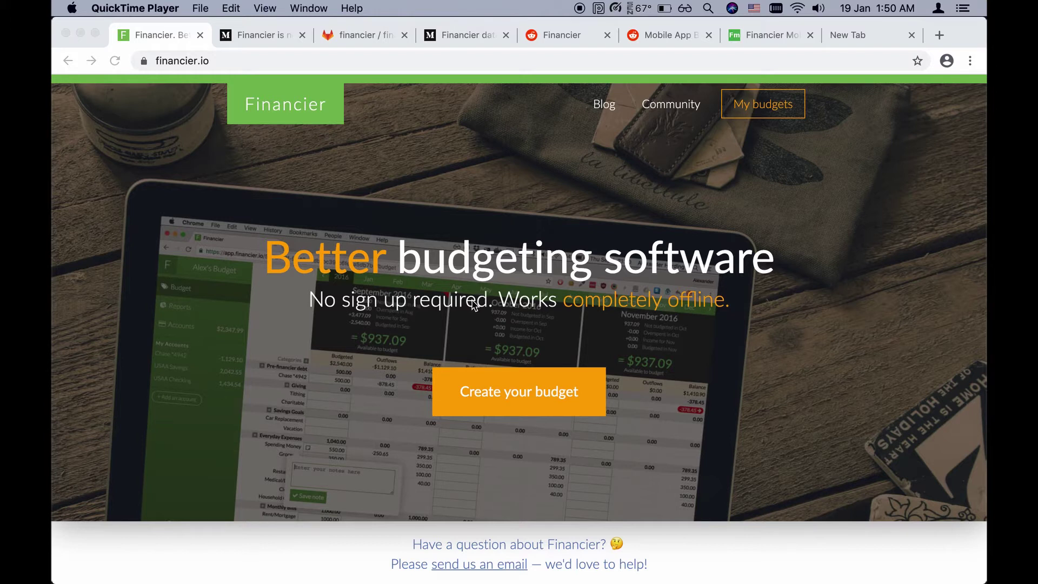
Step: Create a new budget named My Budget that uses US dollars
{"action": "left_click", "coordinate": [485, 380]}
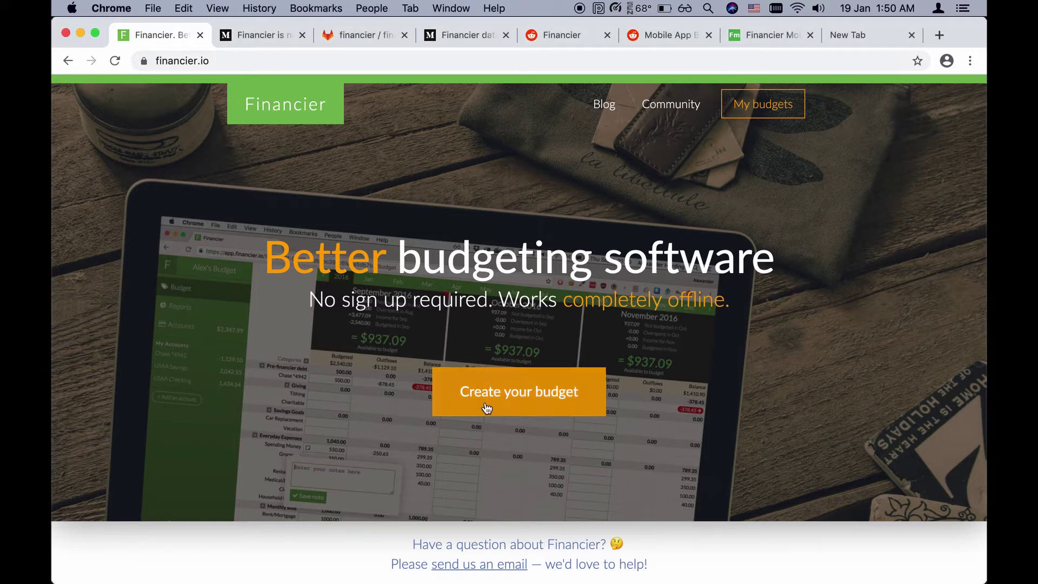
{"action": "left_click", "coordinate": [486, 404]}
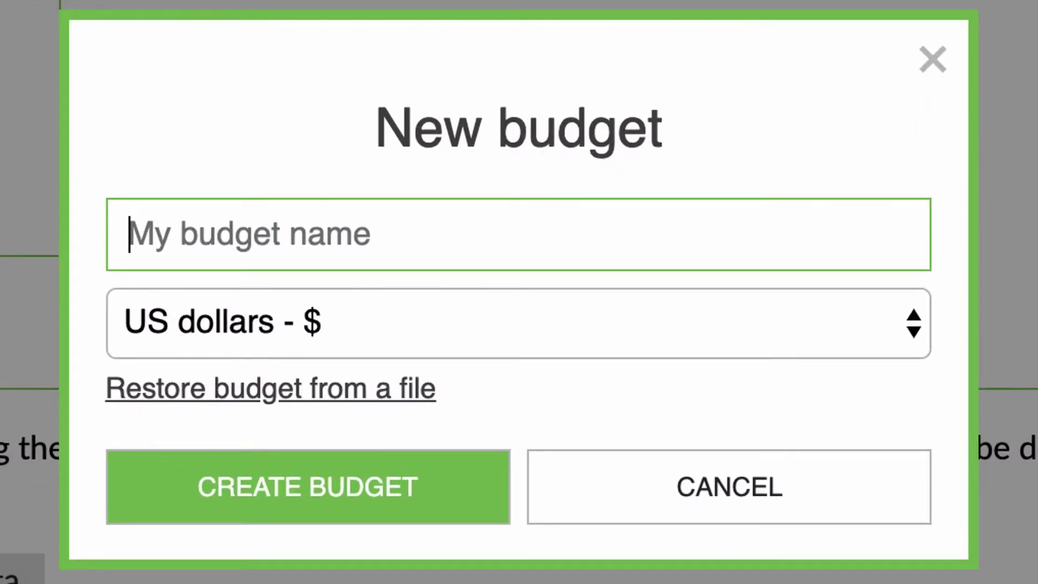
{"action": "type", "text": "My D"}
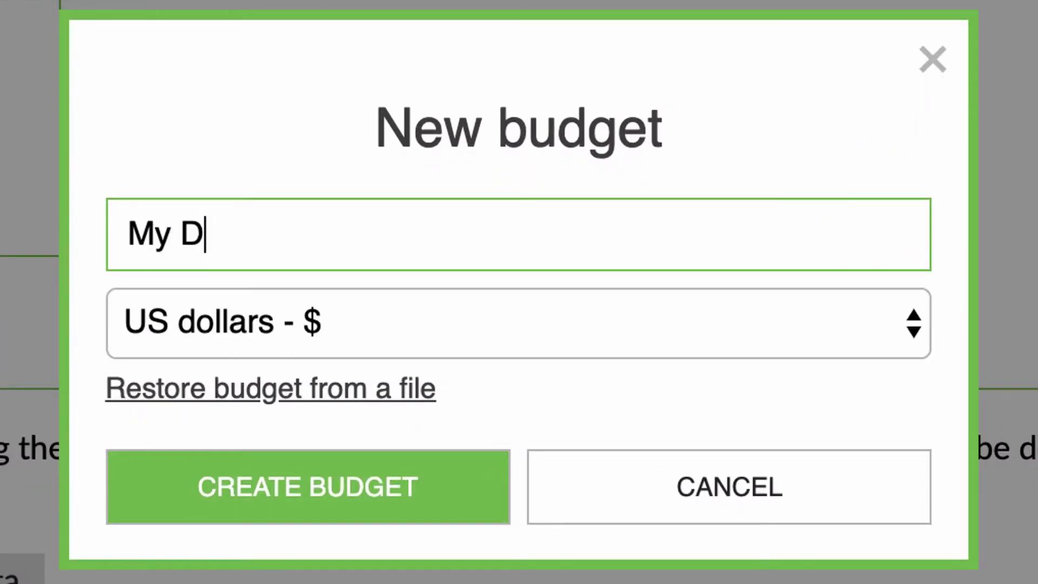
{"action": "key", "text": "BackSpace"}
{"action": "type", "text": "Budget"}
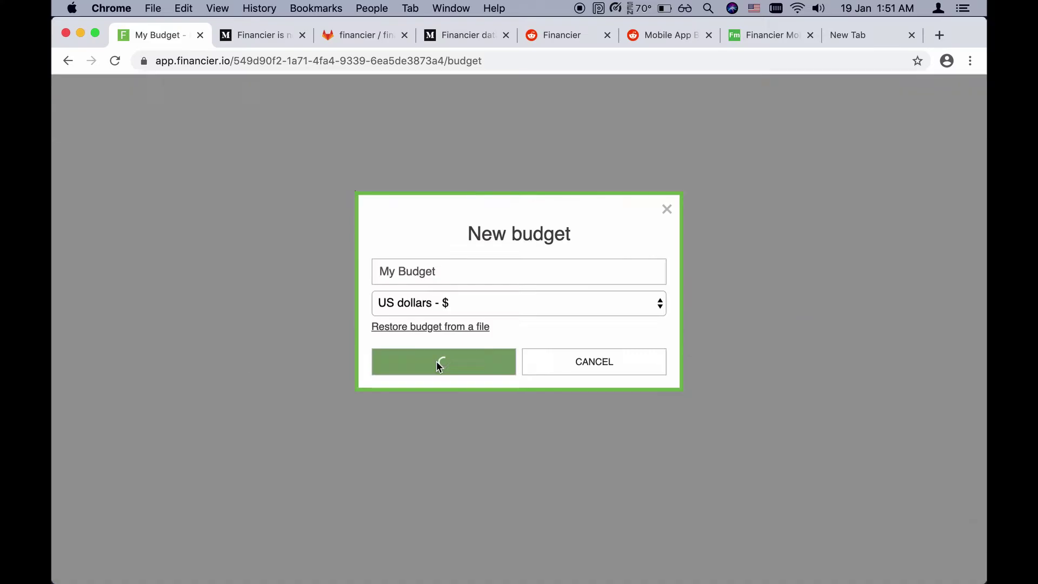
{"action": "left_click", "coordinate": [290, 486]}
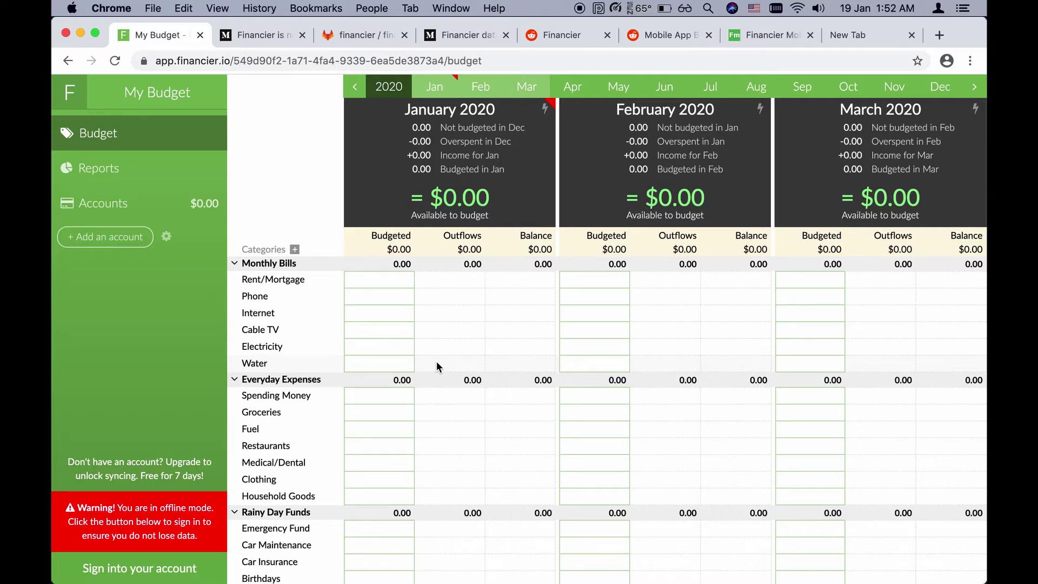
Step: Add a Cash account named Wallet with a current balance of 50
{"action": "left_click", "coordinate": [109, 237]}
{"action": "type", "text": "Wallet"}
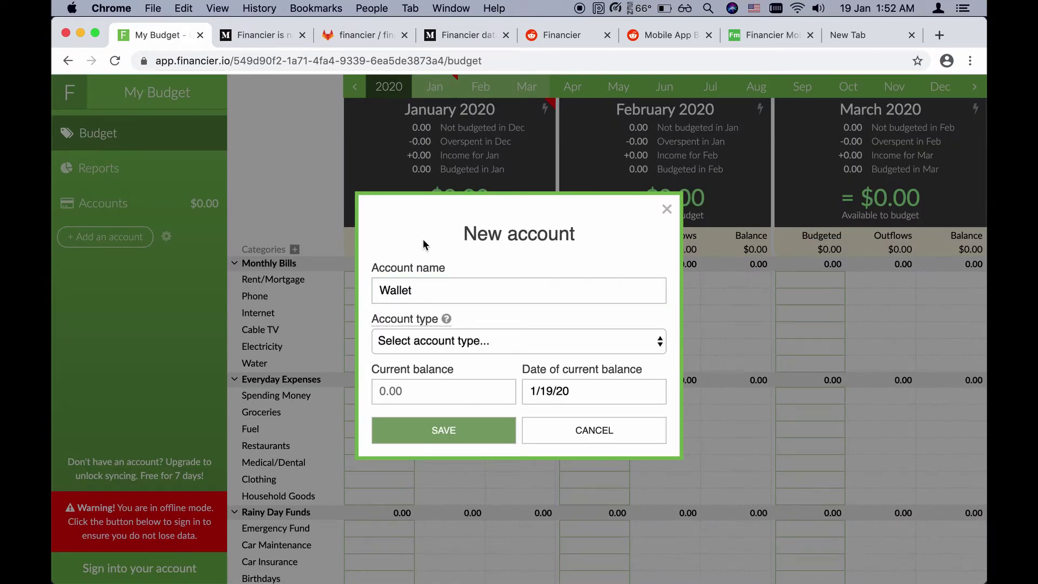
{"action": "left_click", "coordinate": [429, 342]}
{"action": "left_click", "coordinate": [405, 420]}
{"action": "left_click", "coordinate": [448, 391]}
{"action": "type", "text": "50"}
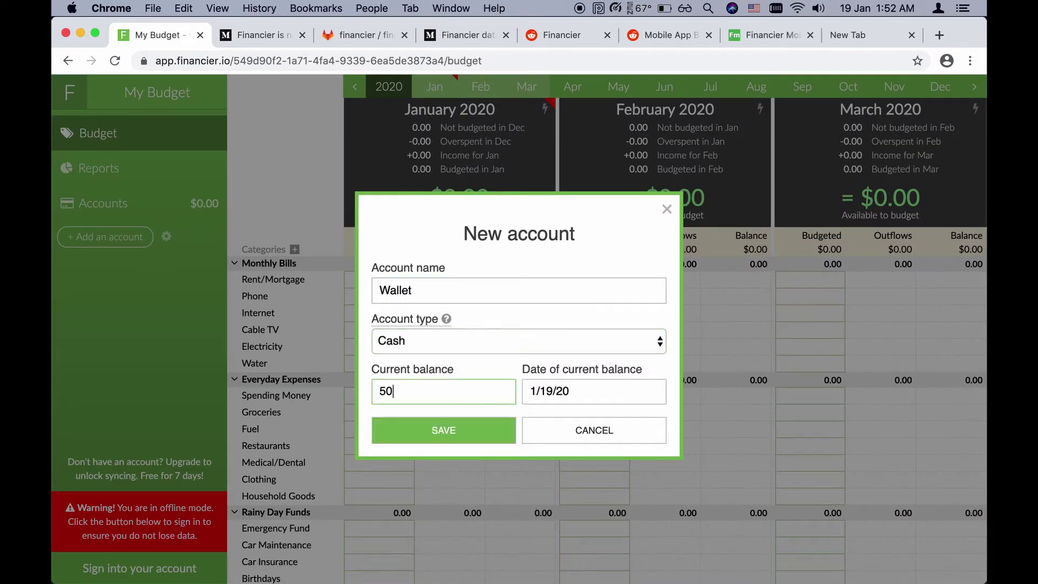
{"action": "left_click", "coordinate": [443, 429]}
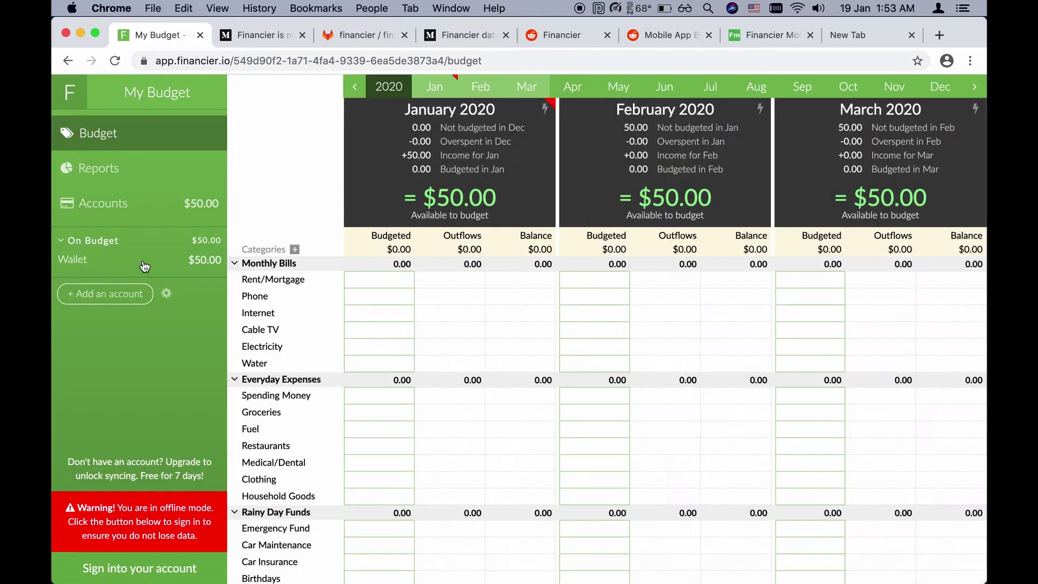
Step: Add a Savings account named "Savings account with Bank A" with a current balance of 0.00
{"action": "left_click", "coordinate": [106, 293]}
{"action": "type", "text": "Savings account with Bank A"}
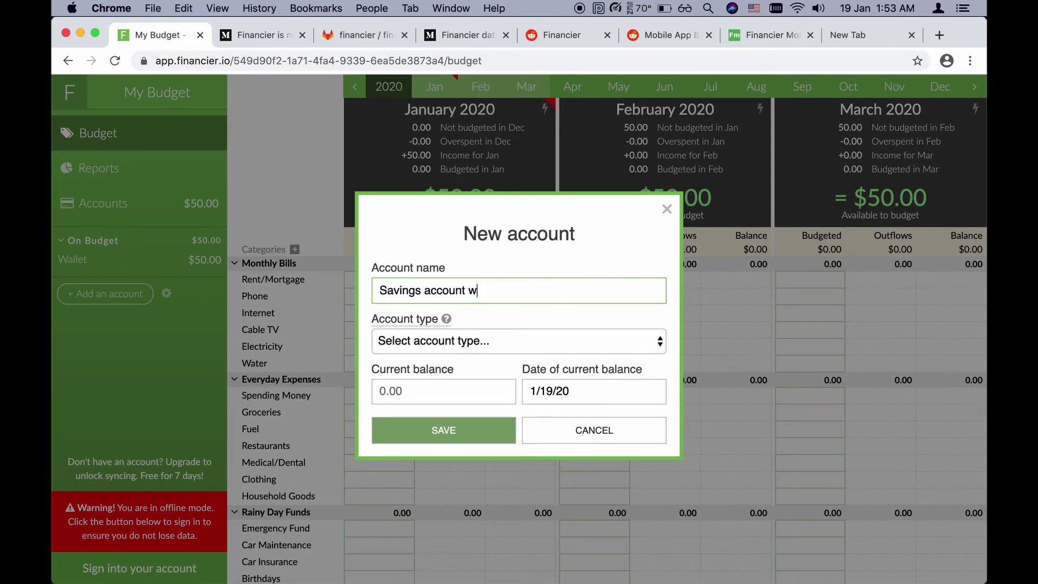
{"action": "left_click", "coordinate": [485, 340]}
{"action": "left_click", "coordinate": [467, 390]}
{"action": "left_click", "coordinate": [443, 393]}
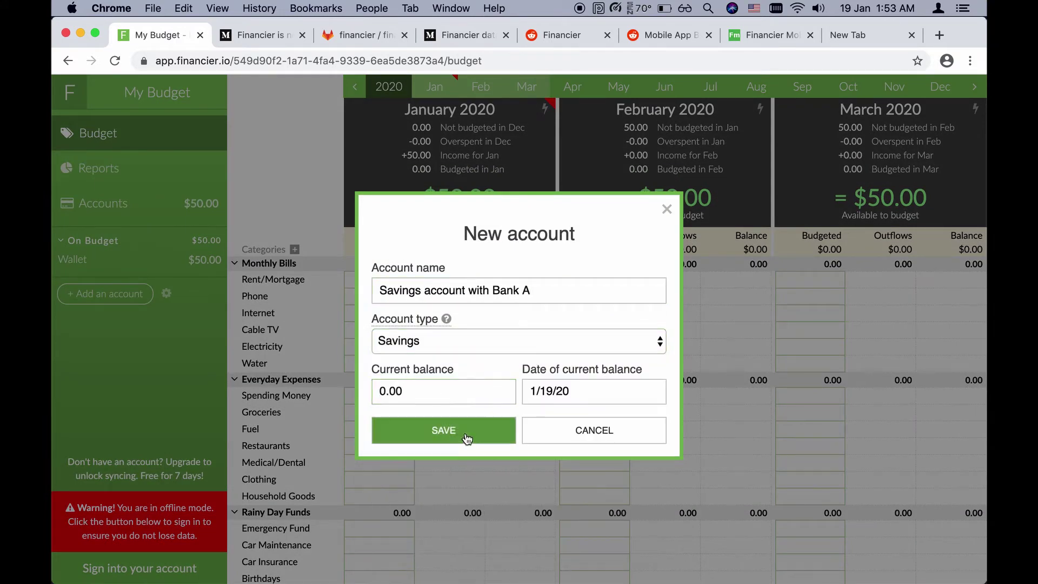
{"action": "left_click", "coordinate": [465, 431]}
Step: Add a Credit Card account named "Credit Card with Bank B", leaving its balance empty
{"action": "left_click", "coordinate": [106, 318]}
{"action": "type", "text": "Credit Card with Bank B"}
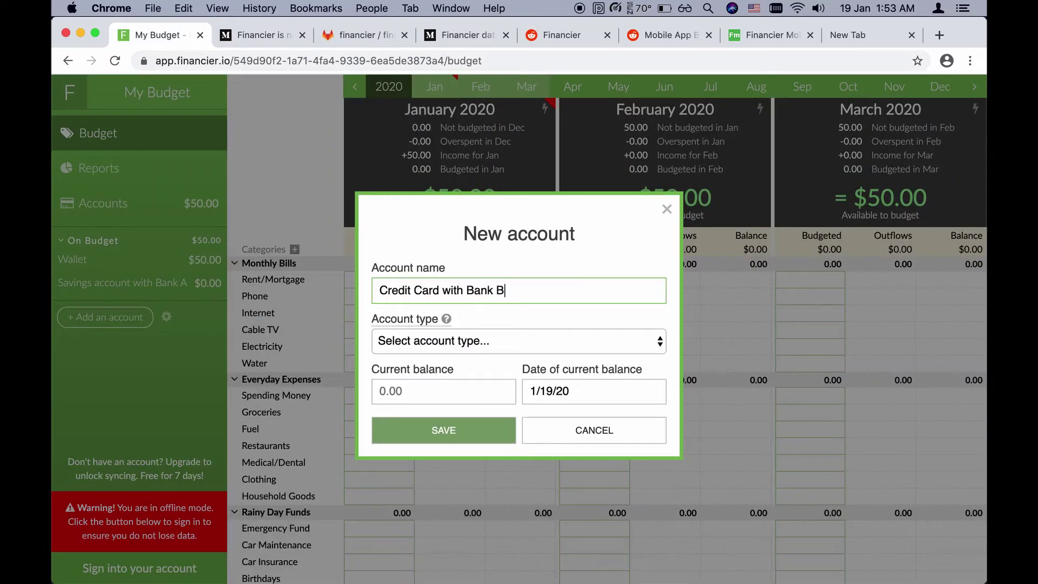
{"action": "left_click", "coordinate": [485, 340]}
{"action": "left_click", "coordinate": [434, 405]}
{"action": "left_click", "coordinate": [436, 427]}
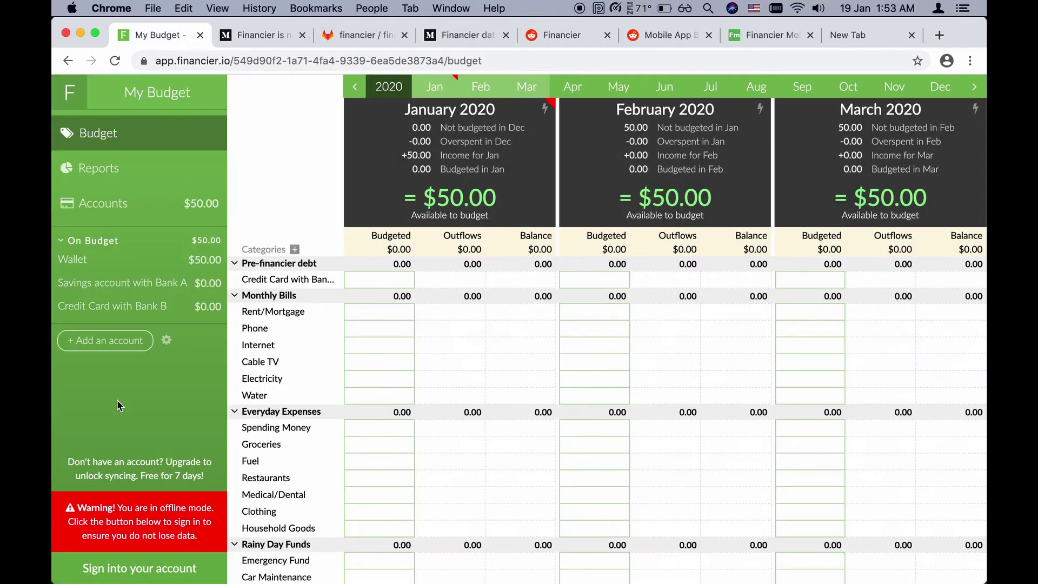
Step: Add an off-budget Other Asset account named Long Term Savings with a current balance of 1,000
{"action": "left_click", "coordinate": [103, 339]}
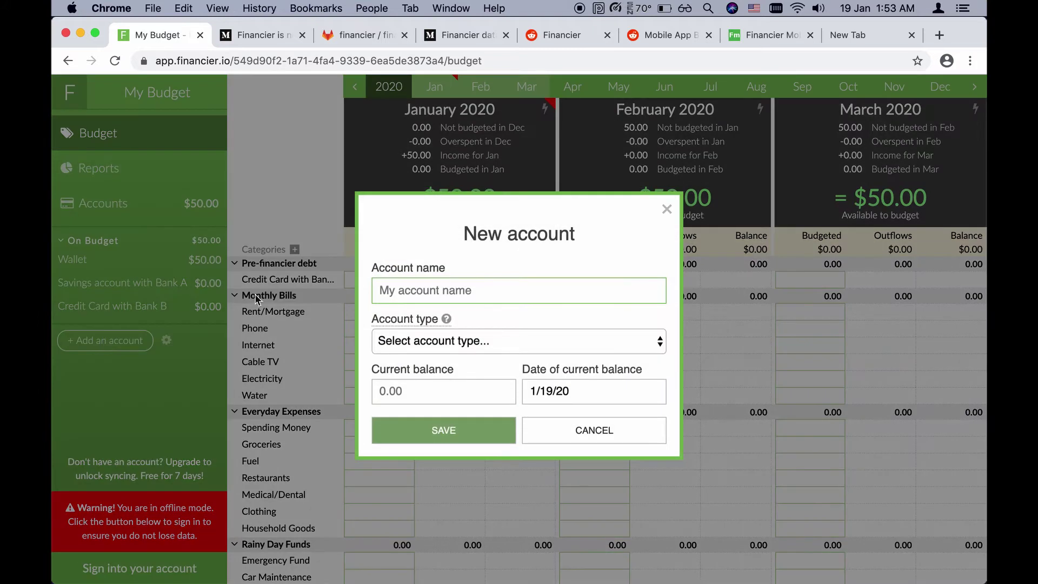
{"action": "type", "text": "Long Term Savings"}
{"action": "left_click", "coordinate": [421, 339]}
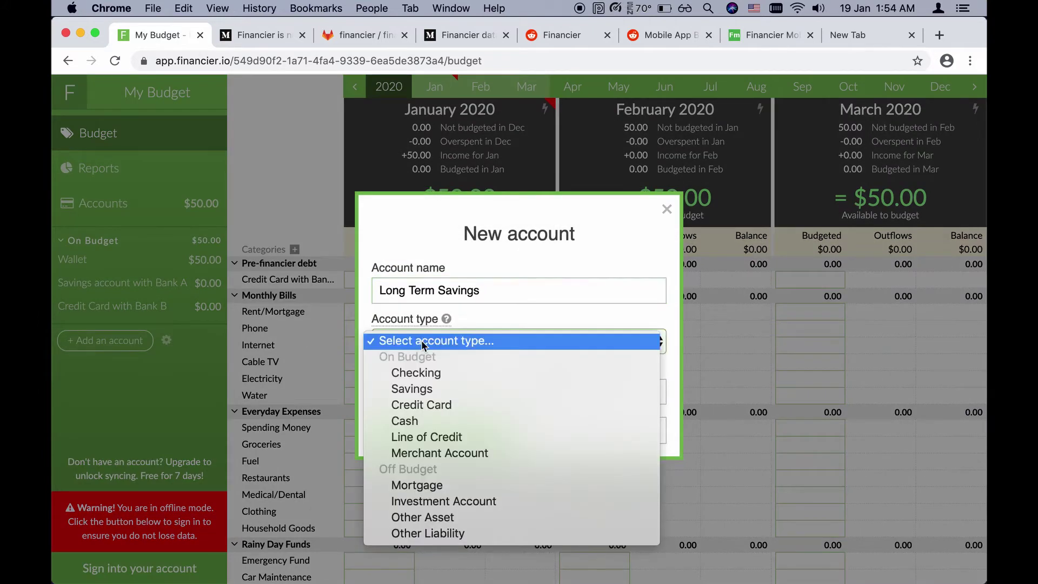
{"action": "left_click", "coordinate": [429, 521]}
{"action": "left_click", "coordinate": [460, 339]}
{"action": "left_click", "coordinate": [413, 452]}
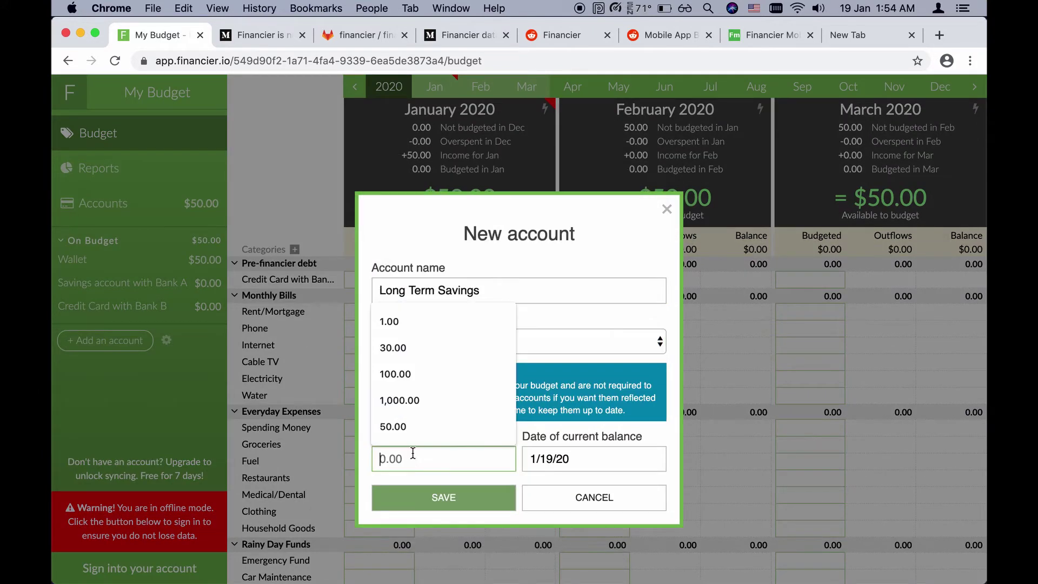
{"action": "type", "text": "100"}
{"action": "left_click", "coordinate": [435, 492]}
{"action": "left_click", "coordinate": [436, 496]}
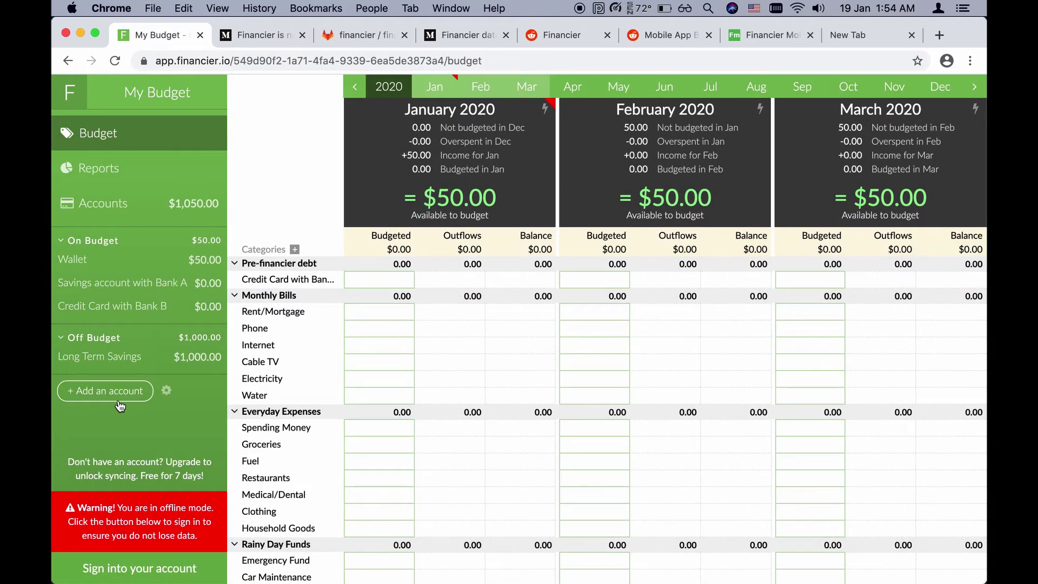
Step: Add an Other Asset account named "Emergency / Rain Day Fund" with a current balance of 5000
{"action": "left_click", "coordinate": [116, 391]}
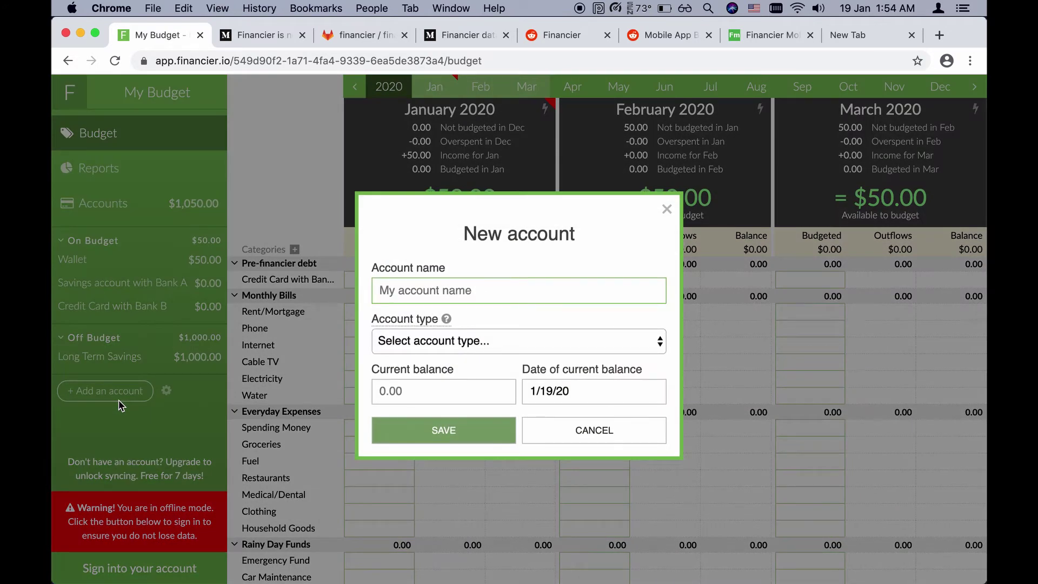
{"action": "type", "text": "Emergency /"}
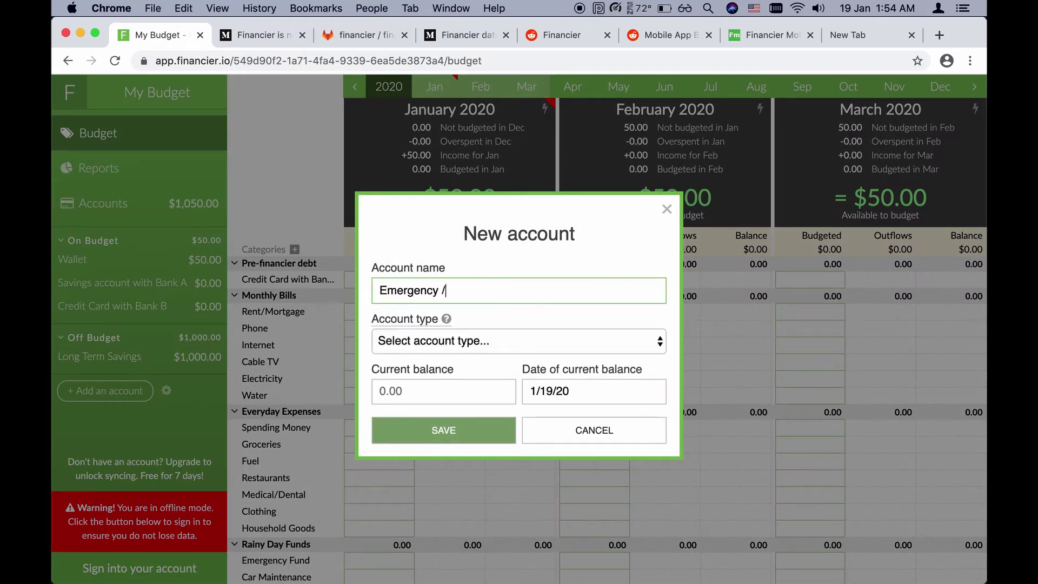
{"action": "type", "text": " Rain Day Fund"}
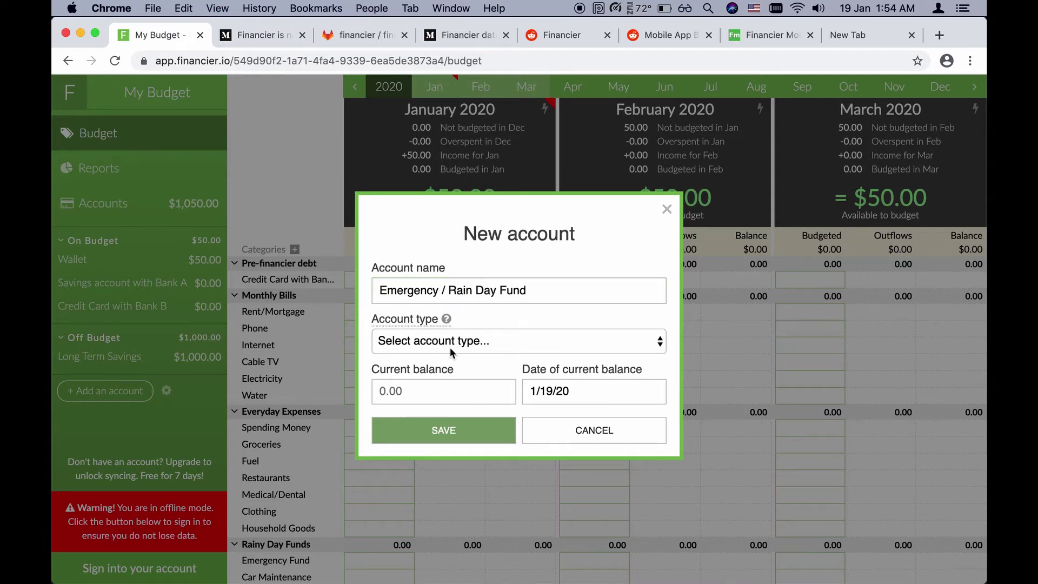
{"action": "left_click", "coordinate": [449, 347]}
{"action": "left_click", "coordinate": [394, 517]}
{"action": "left_click", "coordinate": [418, 454]}
{"action": "type", "text": "5000"}
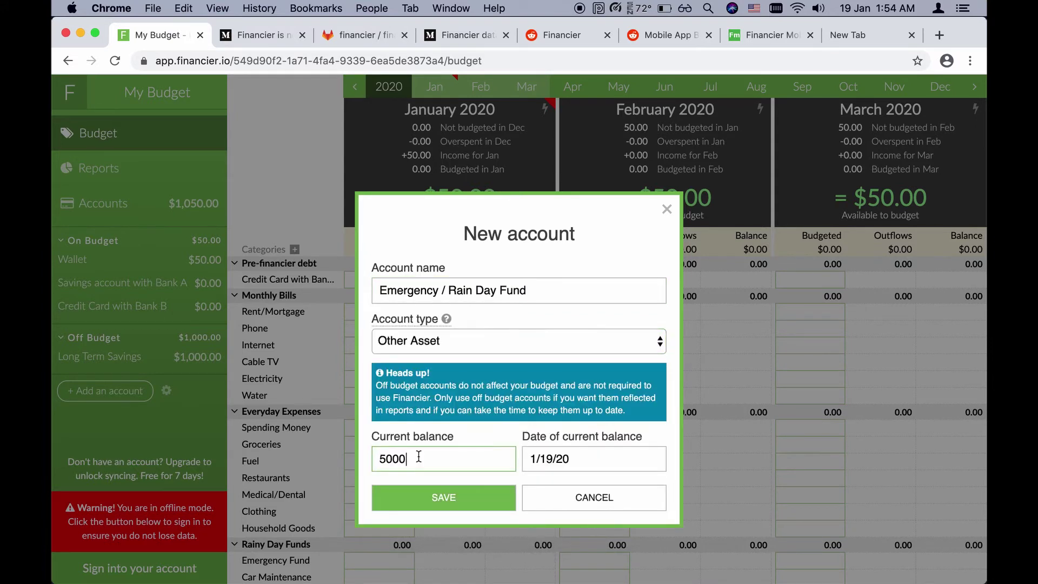
{"action": "left_click", "coordinate": [439, 497]}
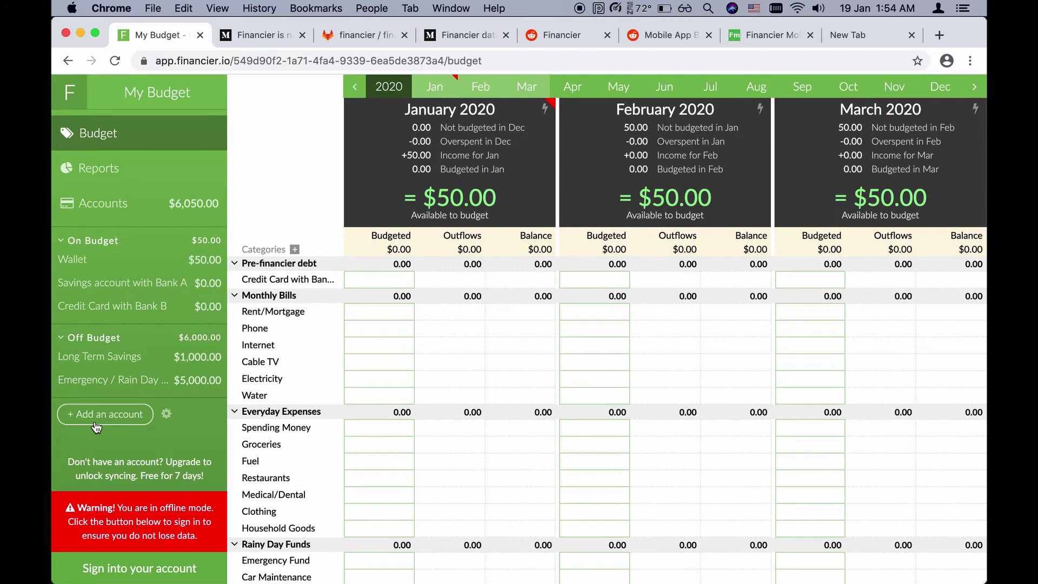
Step: Add an Other Asset account named Vacation with a current balance of 750
{"action": "left_click", "coordinate": [96, 425]}
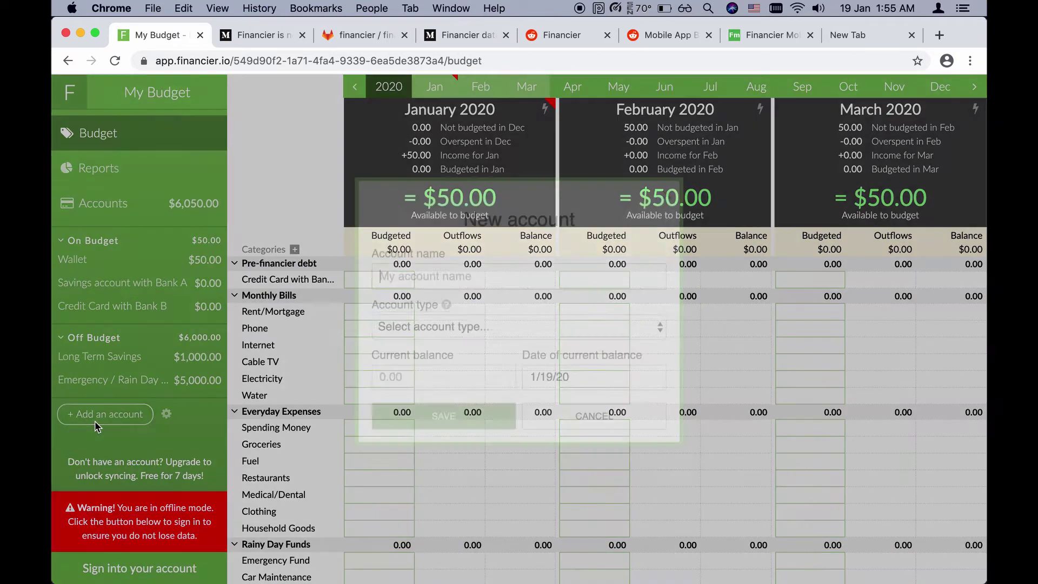
{"action": "type", "text": "Vacation"}
{"action": "left_click", "coordinate": [491, 339]}
{"action": "left_click", "coordinate": [394, 517]}
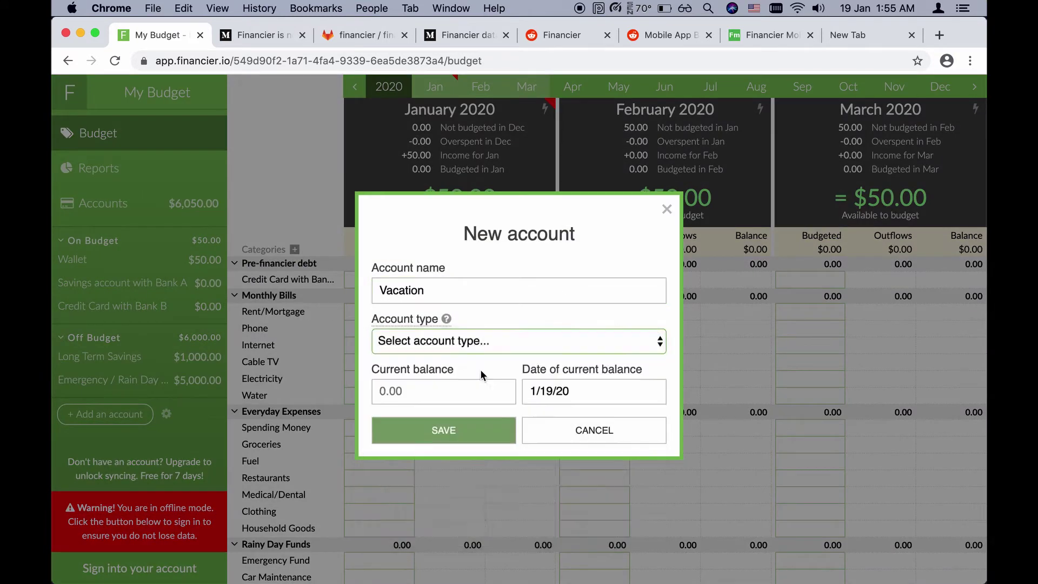
{"action": "left_click", "coordinate": [421, 459]}
{"action": "type", "text": "750"}
{"action": "left_click", "coordinate": [466, 488]}
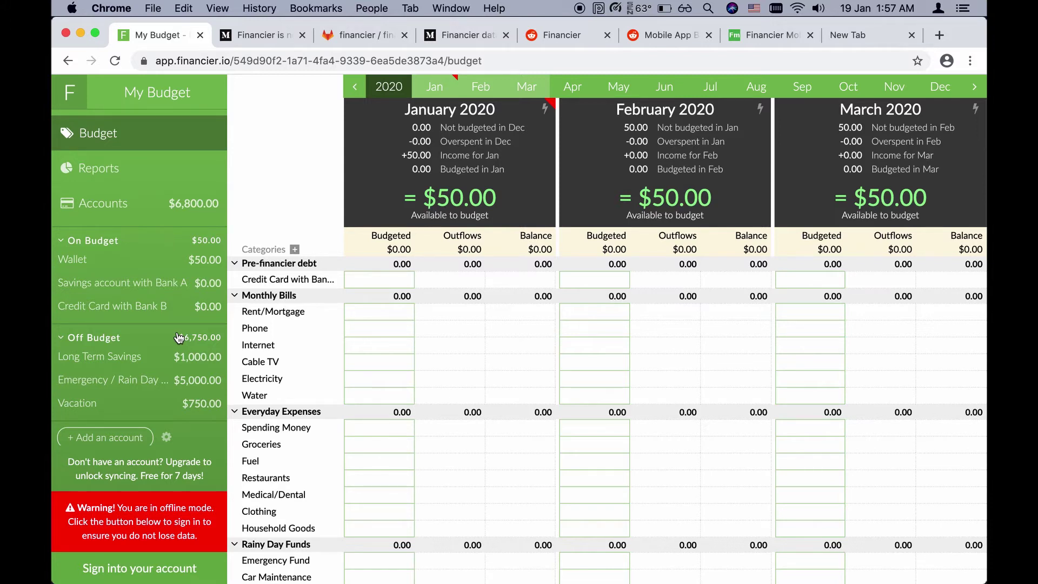
Step: Start a transaction in the Bank A savings account dated 1/1/20, with payee Employer A and category Income for January
{"action": "left_click", "coordinate": [146, 284]}
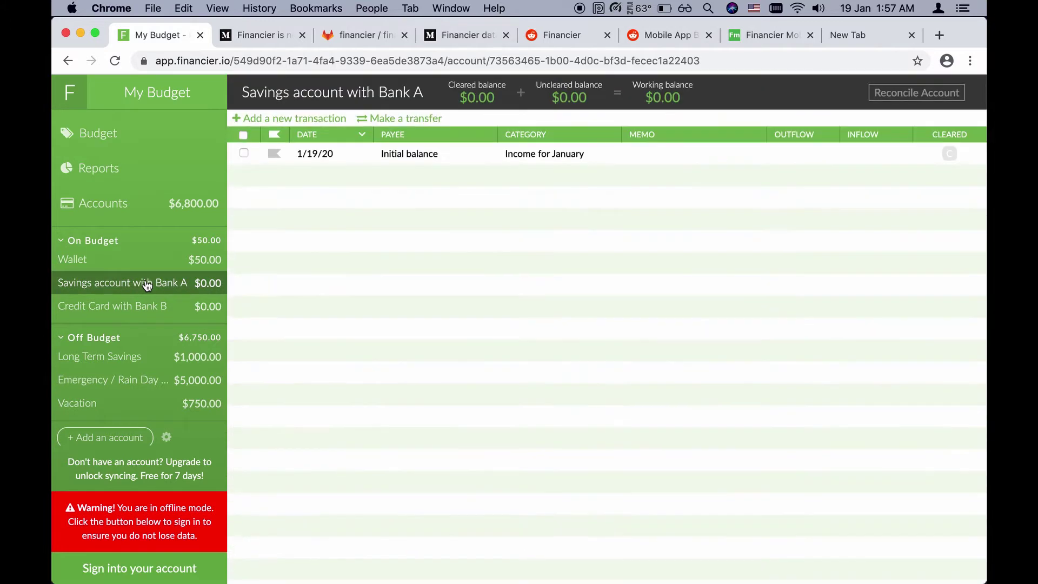
{"action": "left_click", "coordinate": [300, 120]}
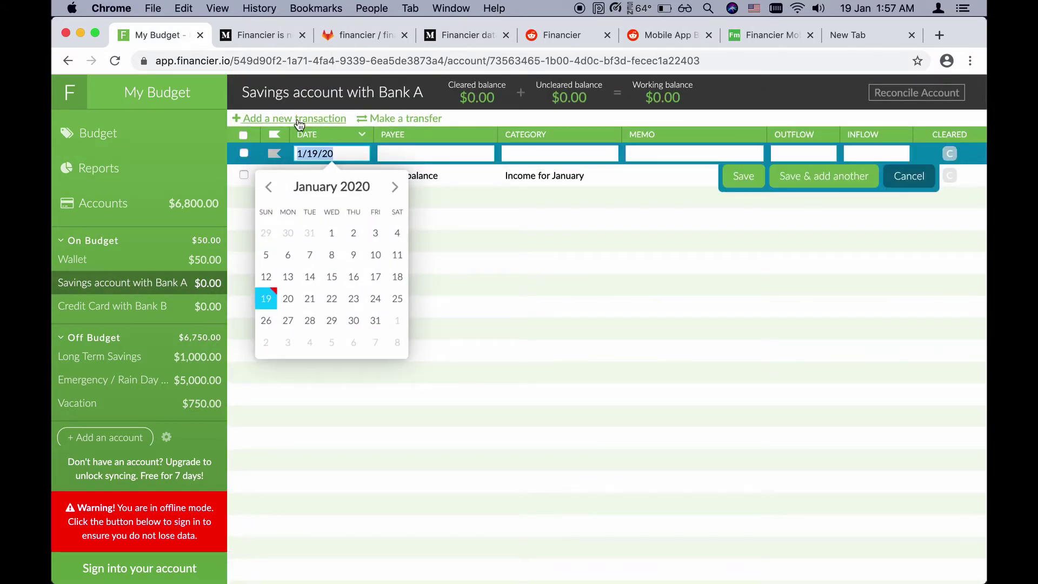
{"action": "left_click", "coordinate": [331, 233]}
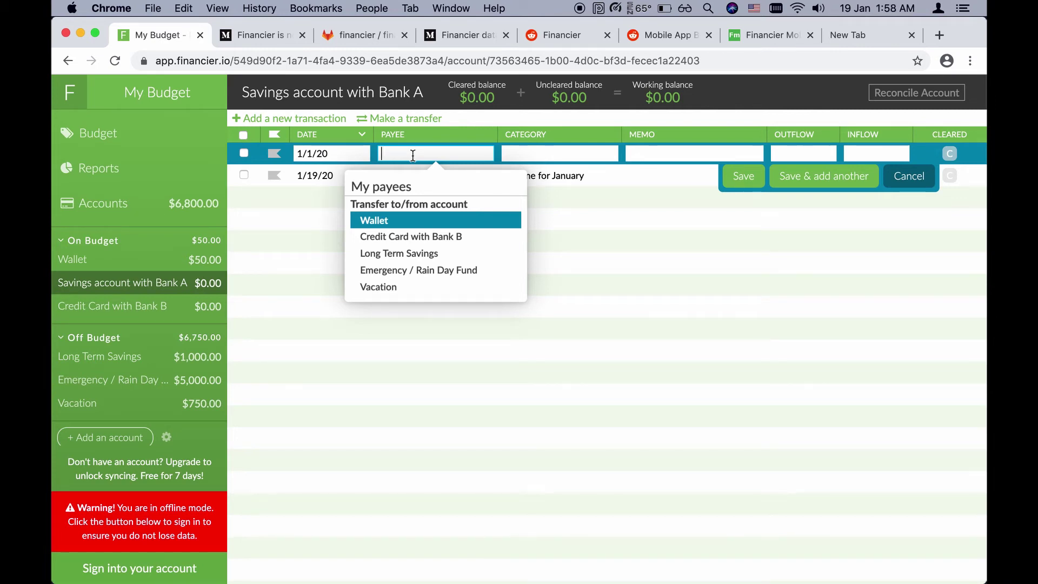
{"action": "type", "text": "Employer A"}
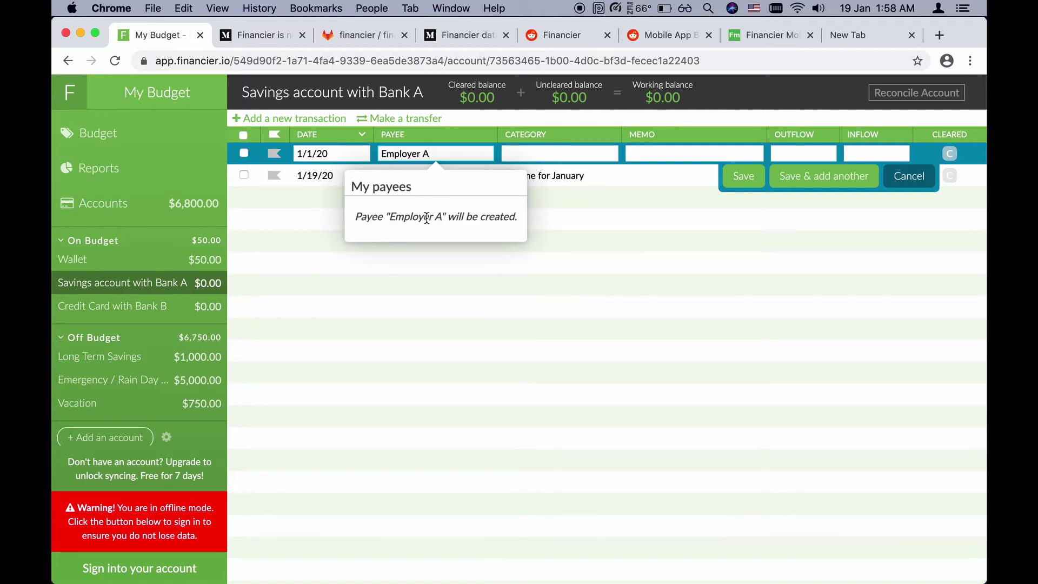
{"action": "key", "text": "Tab"}
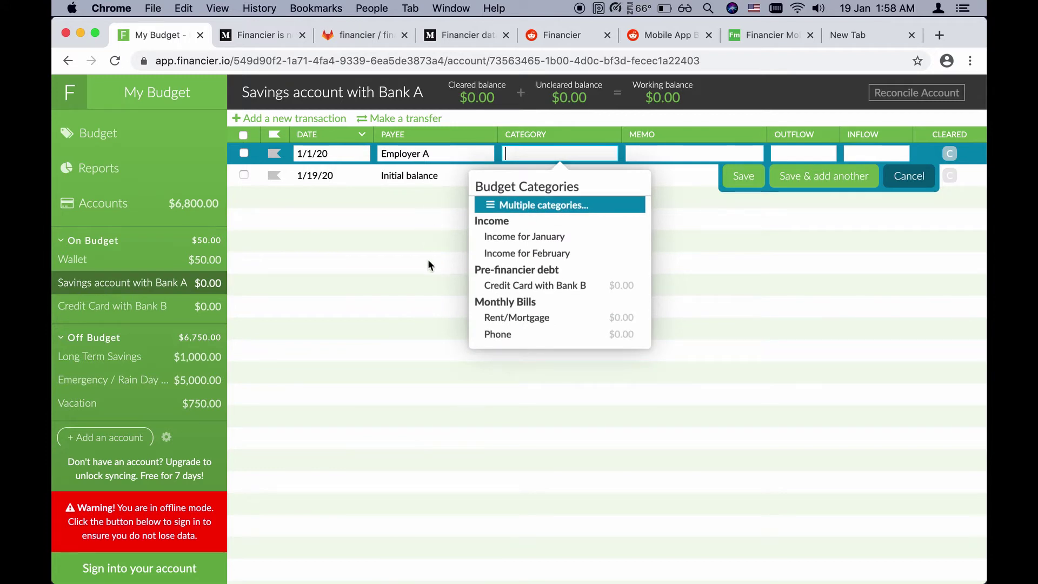
{"action": "left_click", "coordinate": [525, 238]}
{"action": "key", "text": "Tab"}
{"action": "type", "text": "5000"}
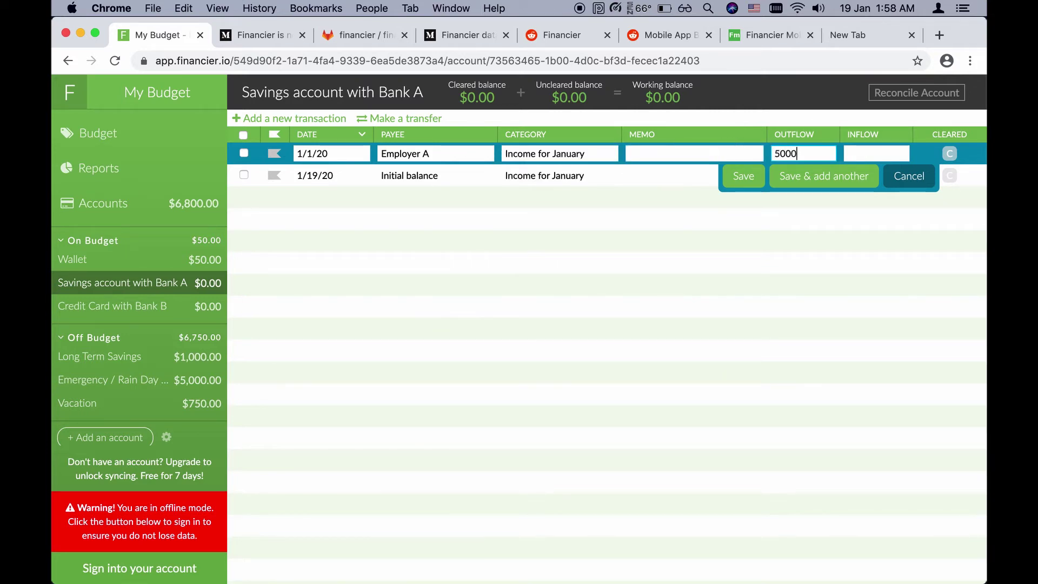
{"action": "key", "text": "BackSpace"}
{"action": "key", "text": "BackSpace"}
{"action": "key", "text": "BackSpace"}
{"action": "key", "text": "BackSpace"}
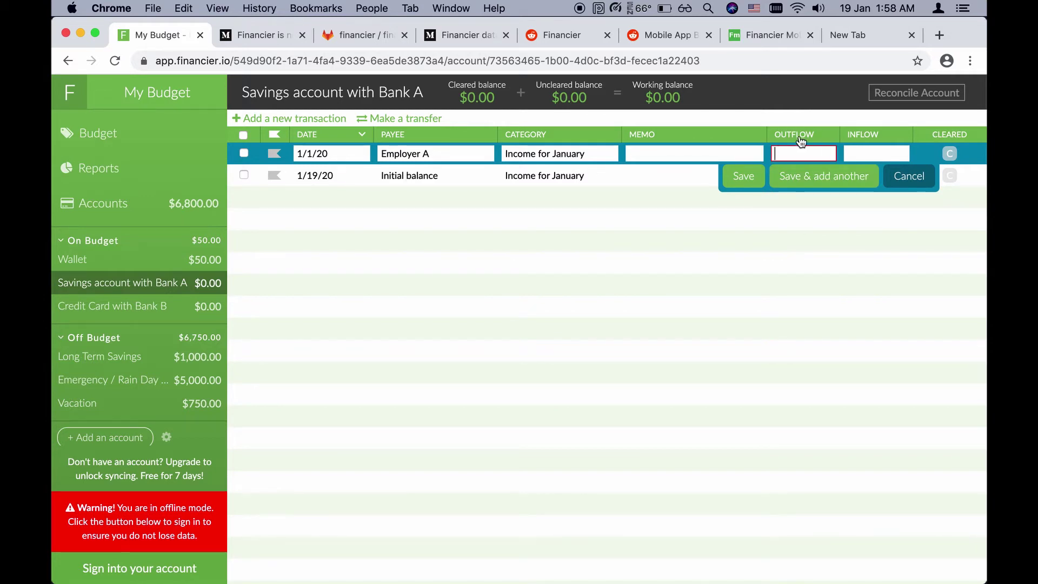
Step: Enter an inflow of 500 for the Employer A transaction and save it
{"action": "left_click", "coordinate": [863, 158]}
{"action": "type", "text": "500"}
{"action": "key", "text": "Return"}
Step: Correct the saved Employer A transaction's inflow to 5,000 and save the change
{"action": "left_click", "coordinate": [853, 177]}
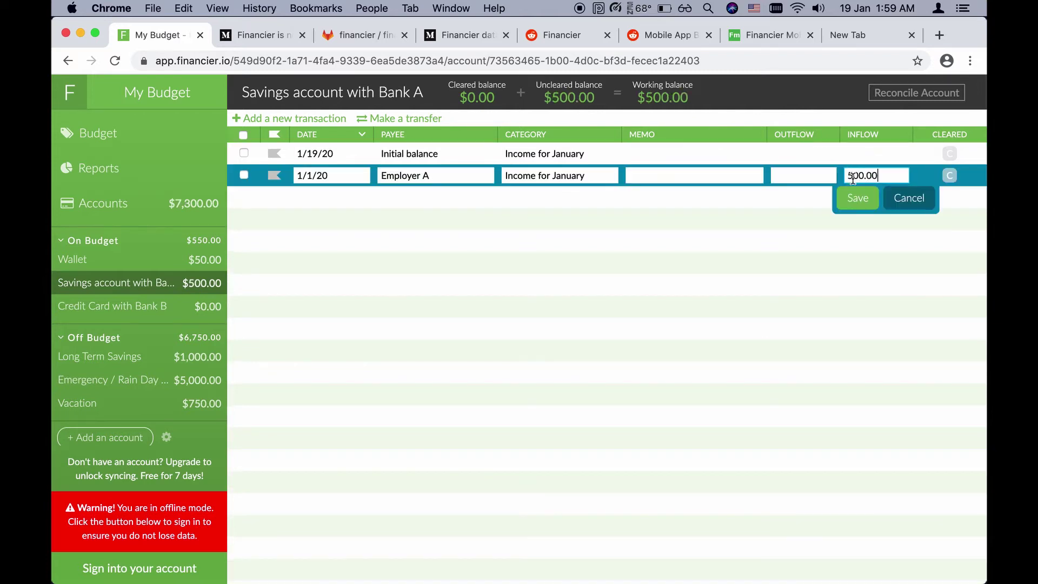
{"action": "key", "text": "BackSpace"}
{"action": "key", "text": "BackSpace"}
{"action": "key", "text": "BackSpace"}
{"action": "type", "text": "0"}
{"action": "left_click", "coordinate": [865, 199]}
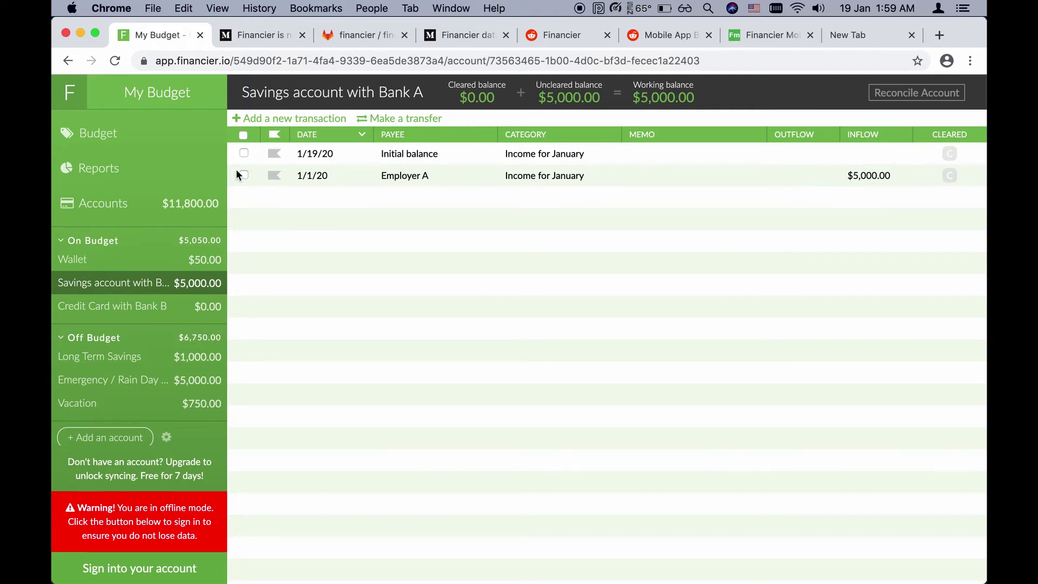
Step: Open the budget overview and collapse every category group except Monthly Bills
{"action": "left_click", "coordinate": [98, 135]}
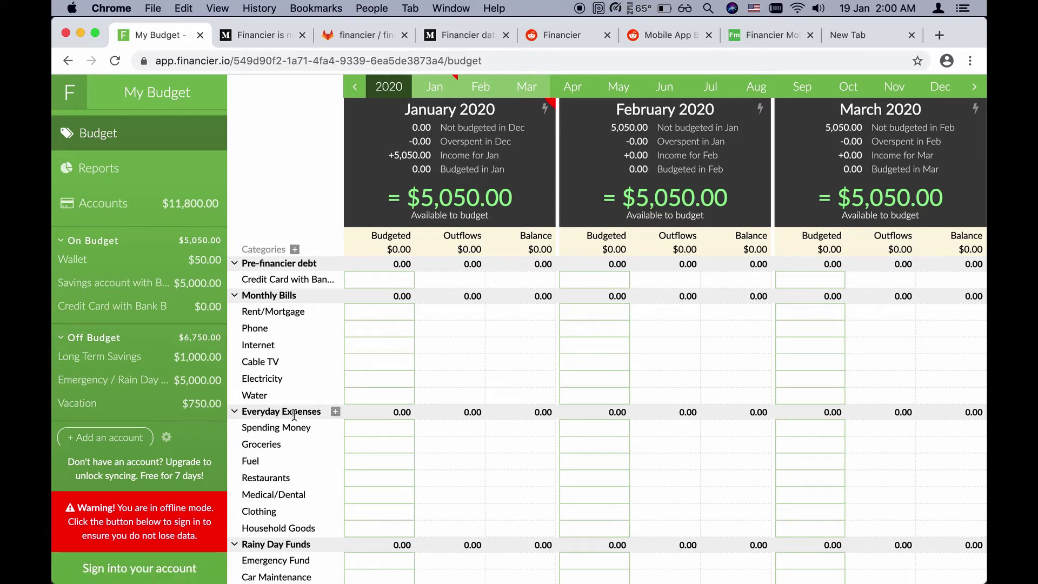
{"action": "left_click", "coordinate": [234, 263]}
{"action": "left_click", "coordinate": [234, 278]}
{"action": "left_click", "coordinate": [234, 292]}
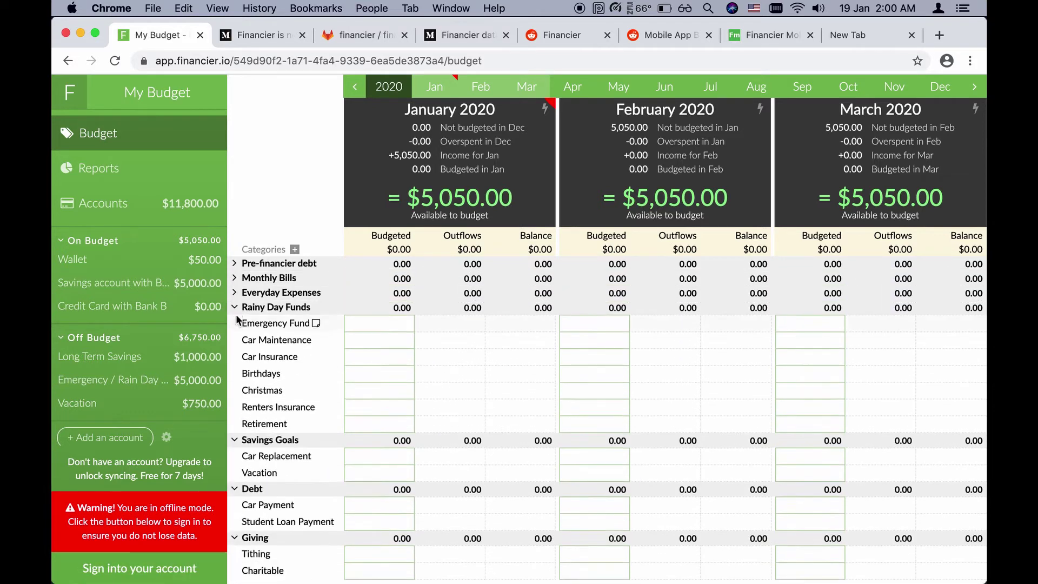
{"action": "left_click", "coordinate": [234, 307]}
{"action": "left_click", "coordinate": [234, 322]}
{"action": "left_click", "coordinate": [234, 336]}
{"action": "left_click", "coordinate": [234, 351]}
{"action": "left_click", "coordinate": [234, 277]}
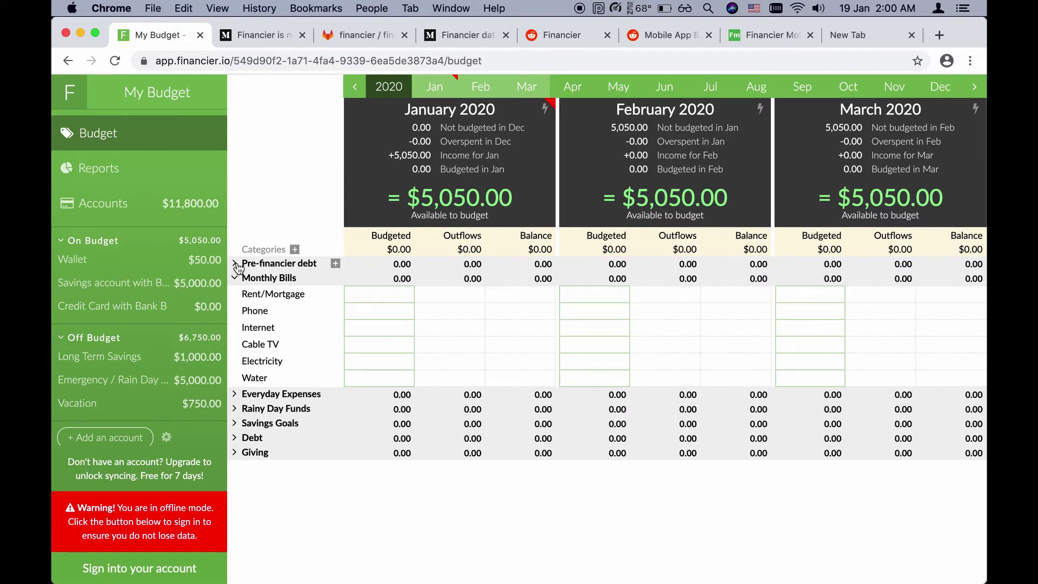
{"action": "left_click", "coordinate": [285, 344]}
{"action": "left_click", "coordinate": [247, 360]}
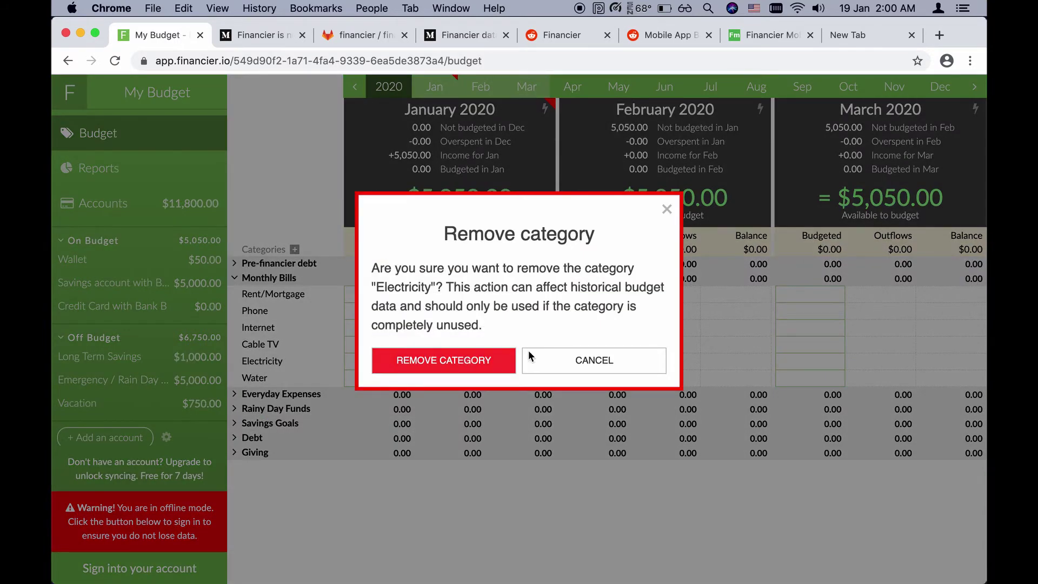
{"action": "left_click", "coordinate": [557, 357]}
Step: Remove the Cable TV category from the Monthly Bills group
{"action": "left_click", "coordinate": [251, 344]}
{"action": "left_click", "coordinate": [346, 414]}
{"action": "left_click", "coordinate": [435, 355]}
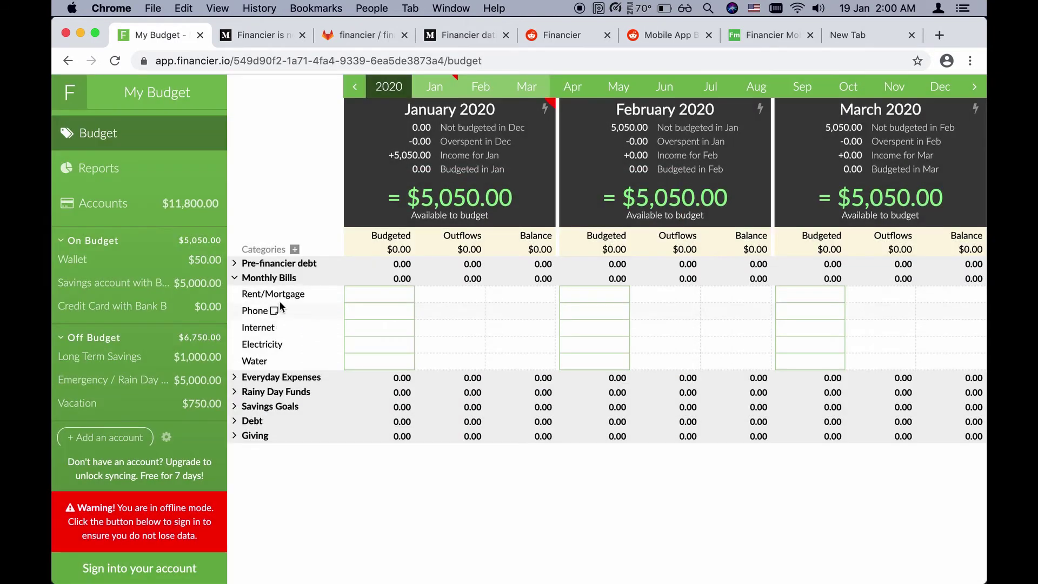
Step: Expand the Everyday Expenses group and remove its Spending Money and Household Goods categories
{"action": "left_click", "coordinate": [282, 376]}
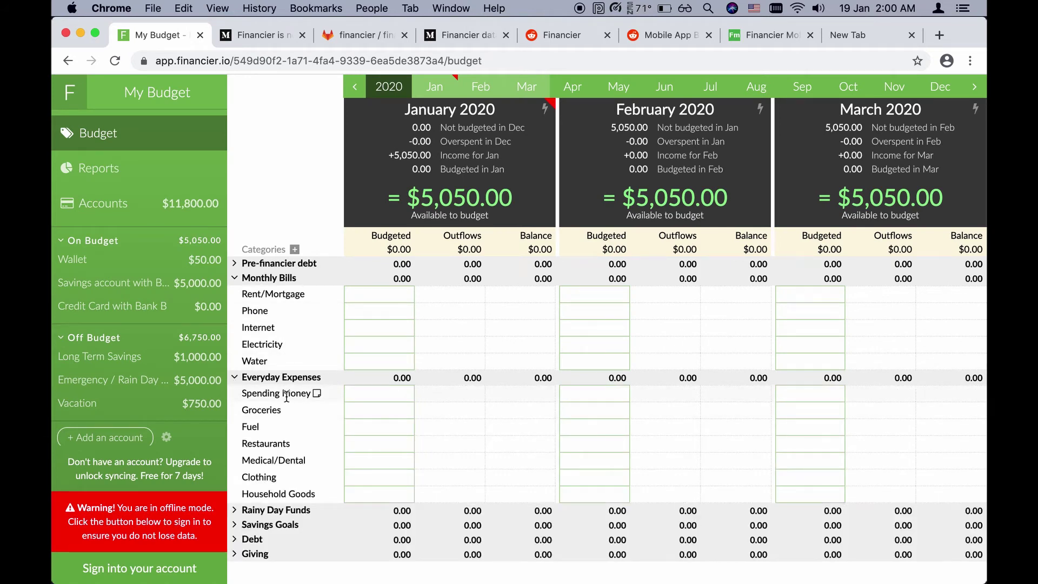
{"action": "left_click", "coordinate": [287, 395]}
{"action": "left_click", "coordinate": [362, 452]}
{"action": "left_click", "coordinate": [427, 358]}
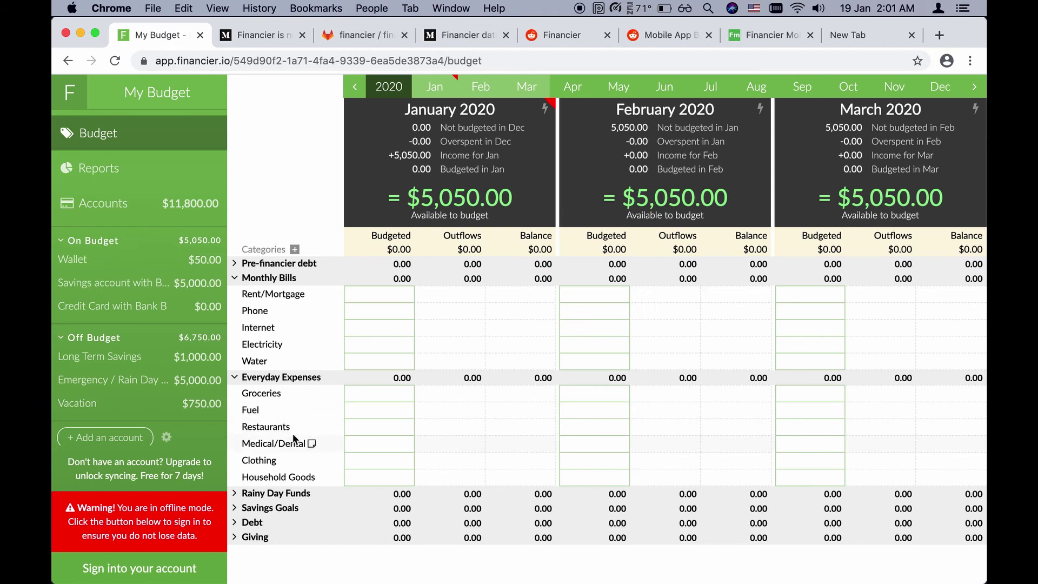
{"action": "left_click", "coordinate": [296, 476]}
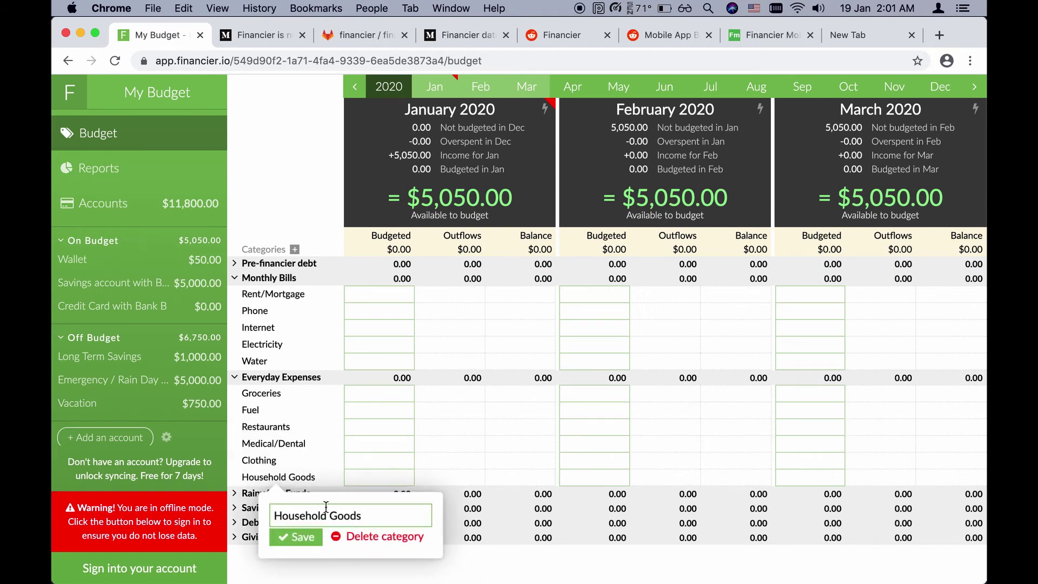
{"action": "left_click", "coordinate": [350, 538]}
{"action": "left_click", "coordinate": [440, 359]}
Step: Add two new categories named Transport and Lunch to the Everyday Expenses group
{"action": "left_click", "coordinate": [336, 377]}
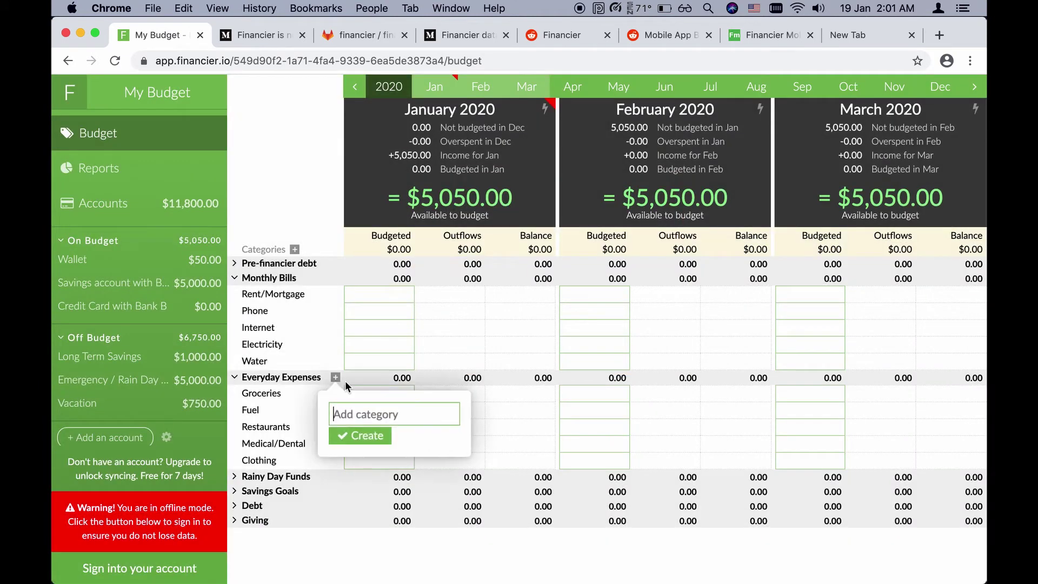
{"action": "key", "text": "Escape"}
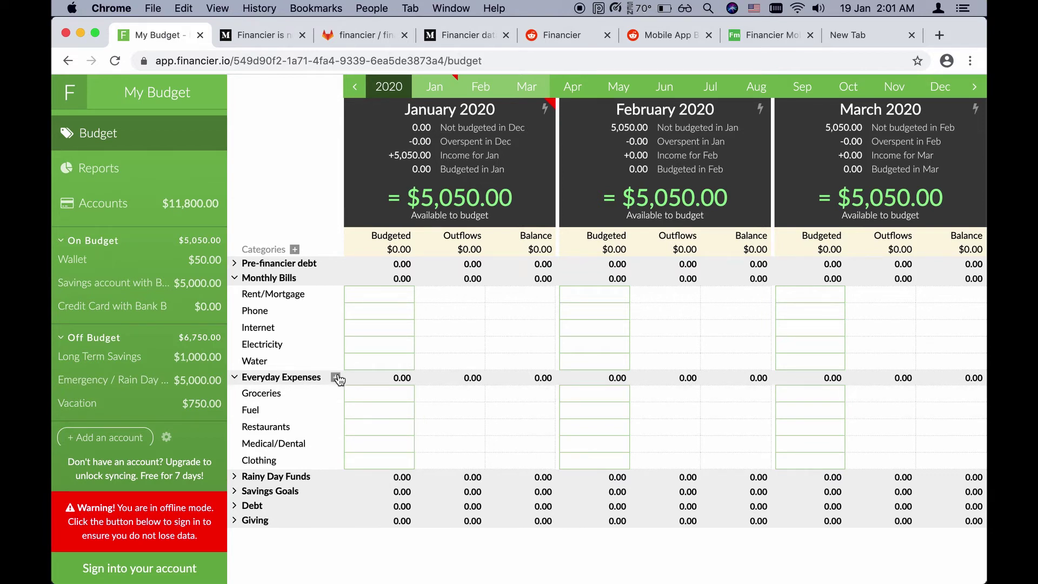
{"action": "left_click", "coordinate": [336, 378]}
{"action": "type", "text": "Transport"}
{"action": "key", "text": "Return"}
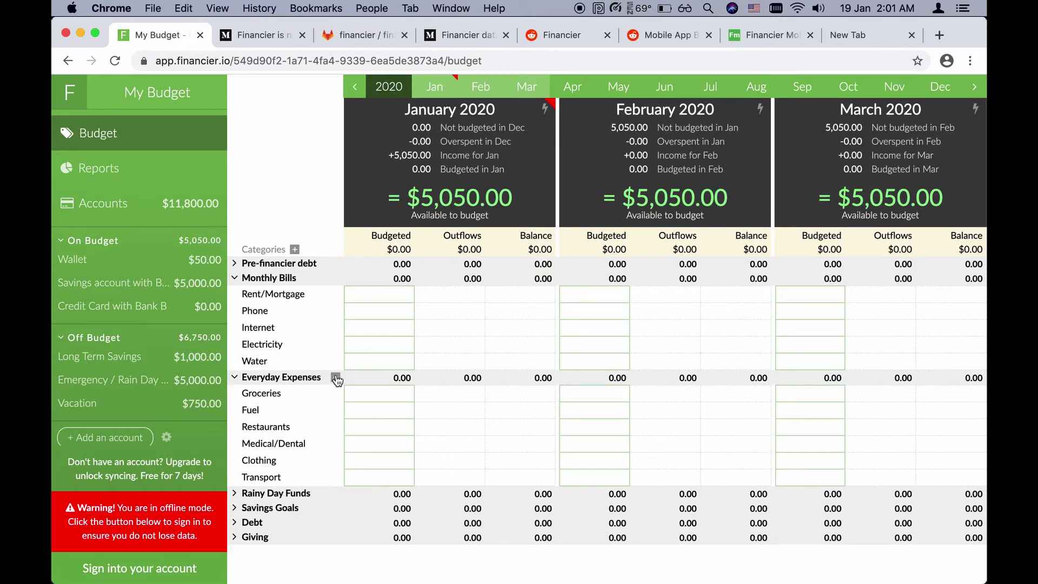
{"action": "left_click", "coordinate": [337, 379]}
{"action": "type", "text": "Lunch"}
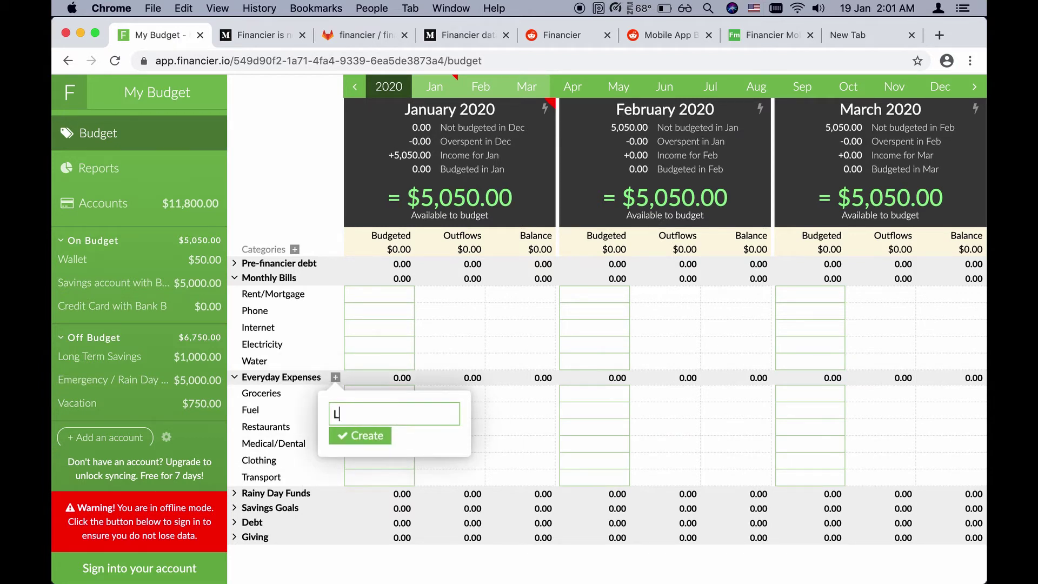
{"action": "key", "text": "Return"}
Step: Expand the Rainy Day Funds group and remove its Car Maintenance and Car Insurance categories
{"action": "left_click", "coordinate": [234, 511]}
{"action": "scroll", "coordinate": [235, 512], "scroll_direction": "down", "scroll_amount": 3}
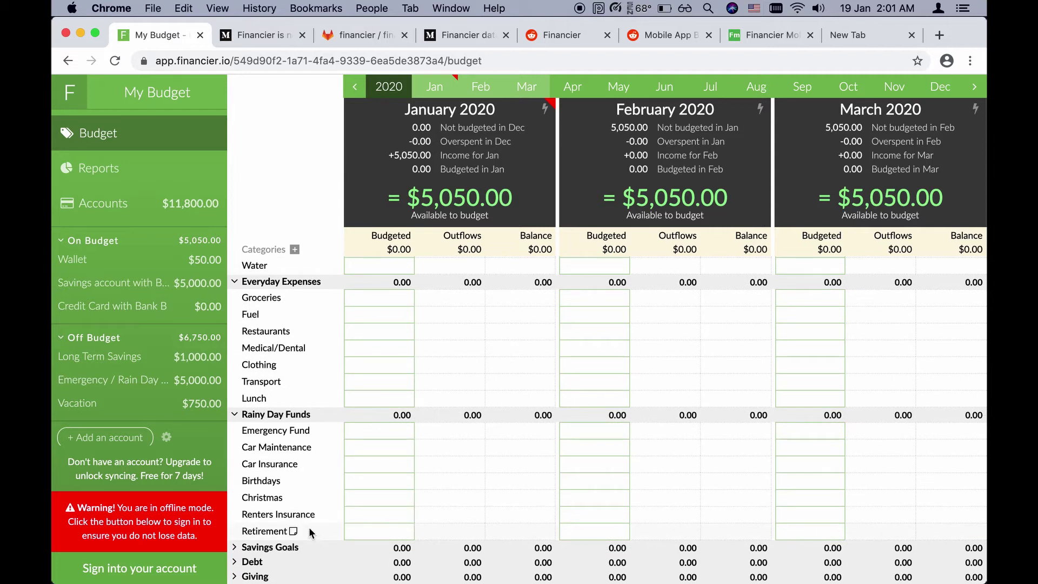
{"action": "left_click", "coordinate": [317, 448]}
{"action": "left_click", "coordinate": [276, 447]}
{"action": "left_click", "coordinate": [397, 506]}
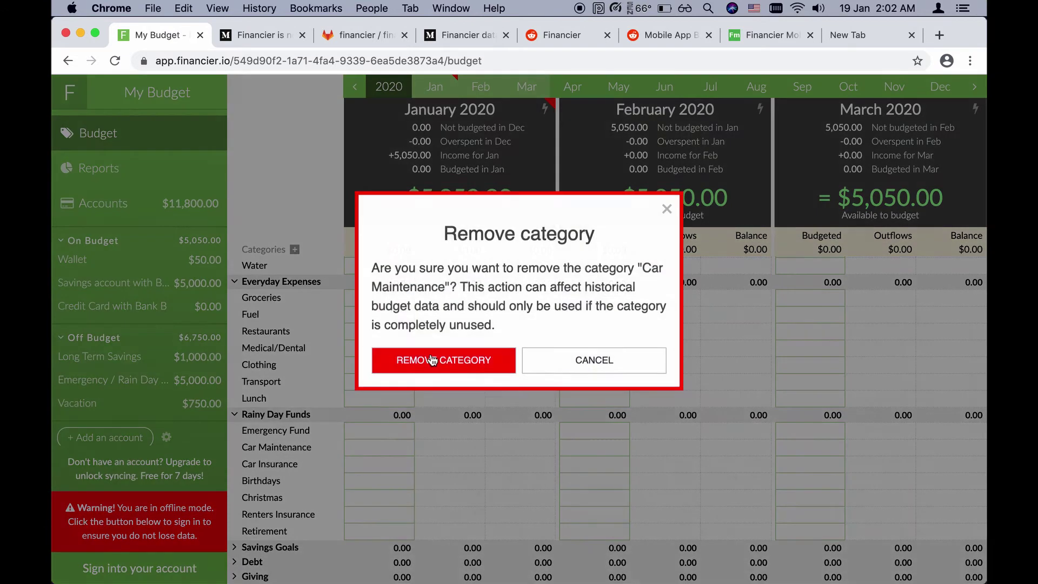
{"action": "left_click", "coordinate": [443, 359]}
{"action": "left_click", "coordinate": [277, 466]}
{"action": "left_click", "coordinate": [379, 521]}
{"action": "left_click", "coordinate": [441, 359]}
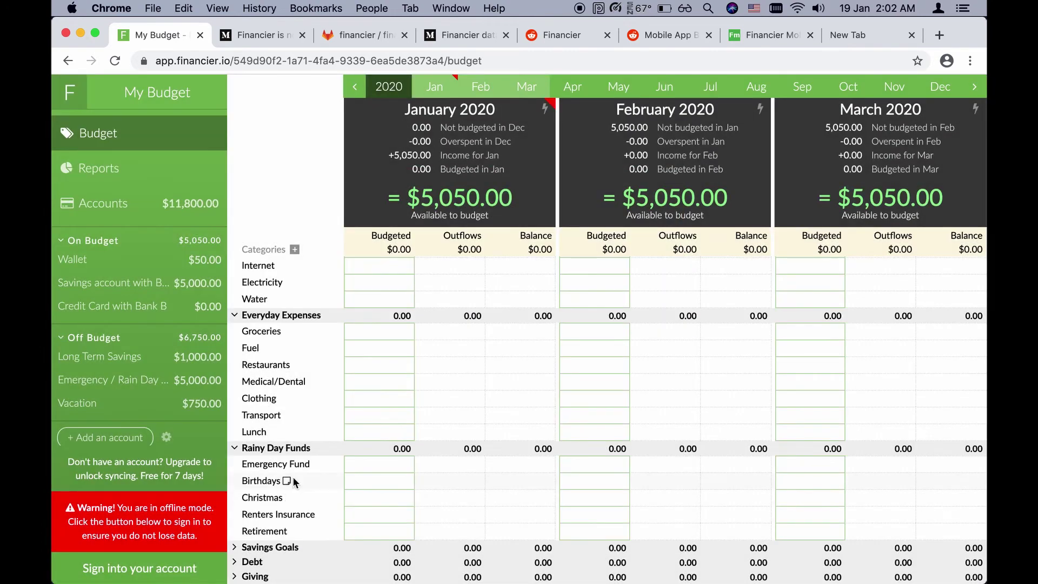
Step: Remove the Birthdays, Christmas and Renters Insurance categories from the Rainy Day Funds group
{"action": "left_click", "coordinate": [266, 479]}
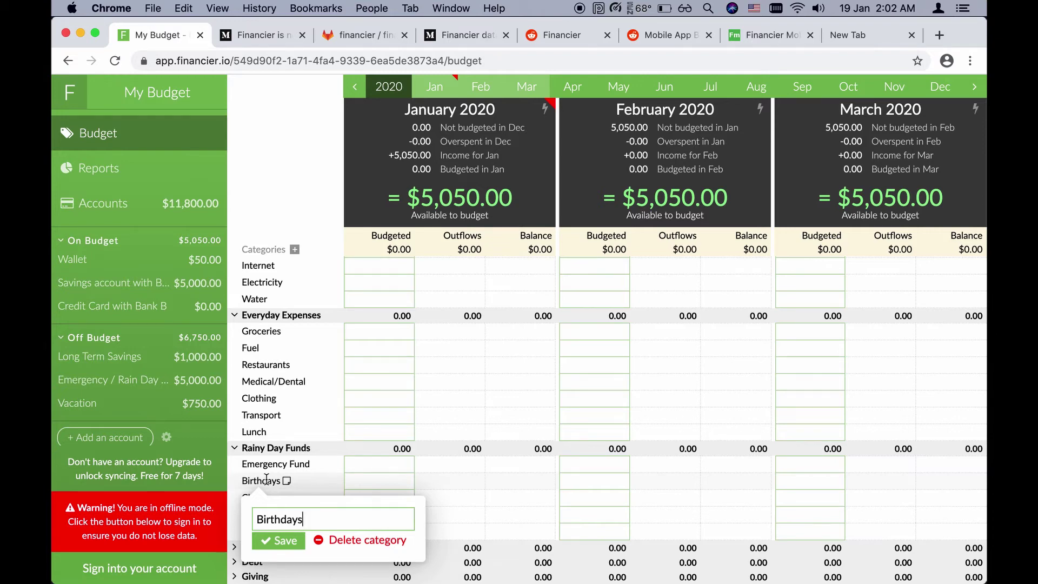
{"action": "left_click", "coordinate": [368, 540]}
{"action": "left_click", "coordinate": [427, 360]}
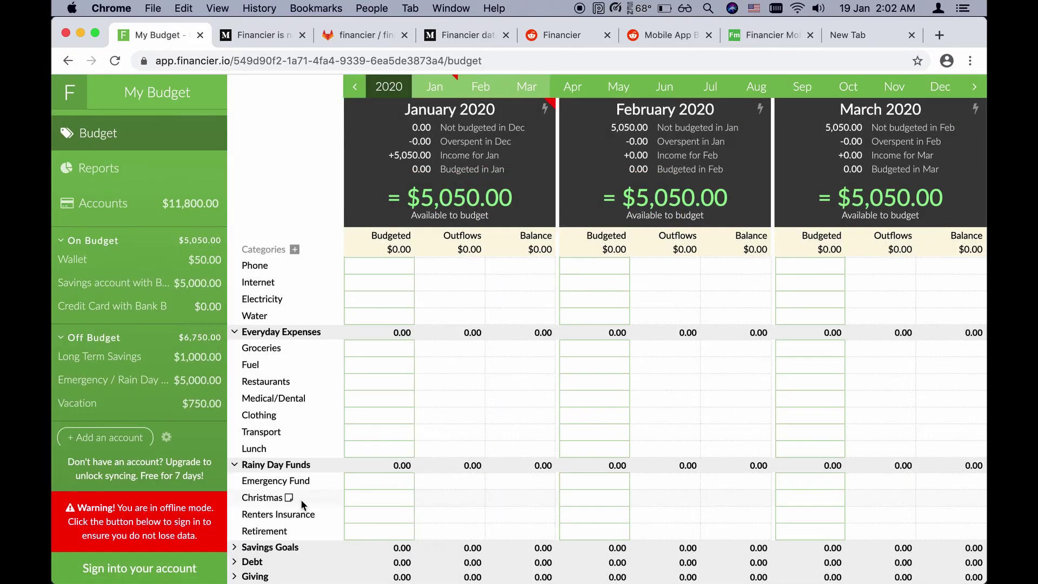
{"action": "left_click", "coordinate": [299, 497]}
{"action": "left_click", "coordinate": [367, 558]}
{"action": "left_click", "coordinate": [419, 366]}
{"action": "left_click", "coordinate": [281, 514]}
{"action": "left_click", "coordinate": [368, 505]}
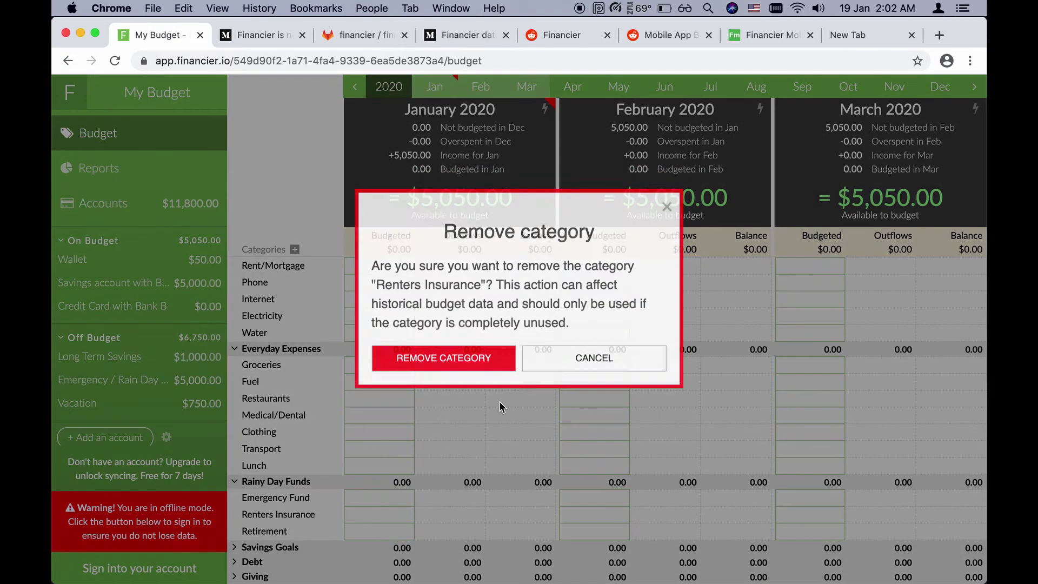
{"action": "left_click", "coordinate": [432, 358]}
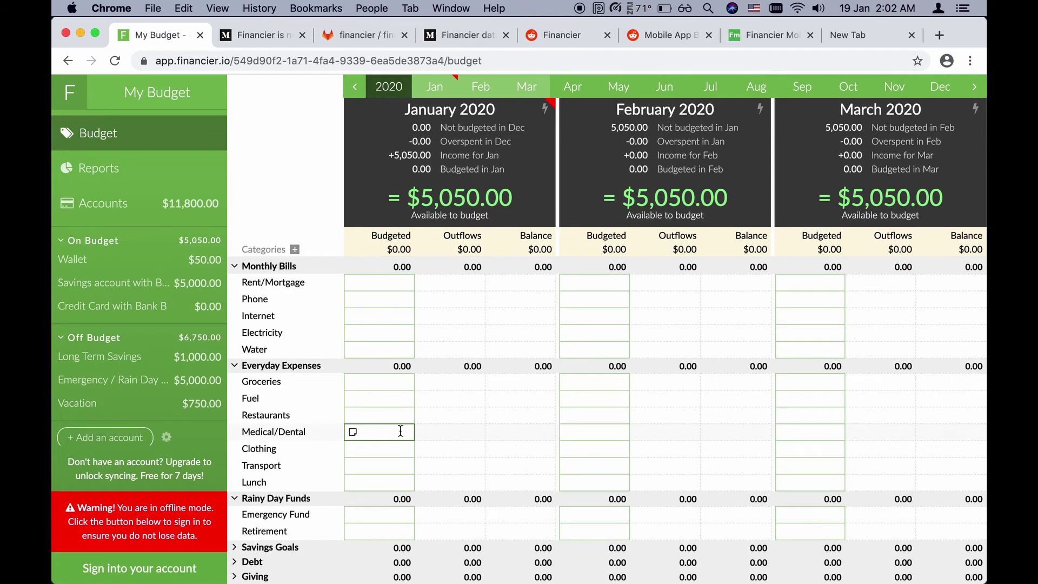
Step: Expand the Savings Goals group and remove its Car Replacement category
{"action": "left_click", "coordinate": [326, 547]}
{"action": "scroll", "coordinate": [319, 540], "scroll_direction": "down", "scroll_amount": 1}
{"action": "left_click", "coordinate": [318, 528]}
{"action": "left_click", "coordinate": [373, 519]}
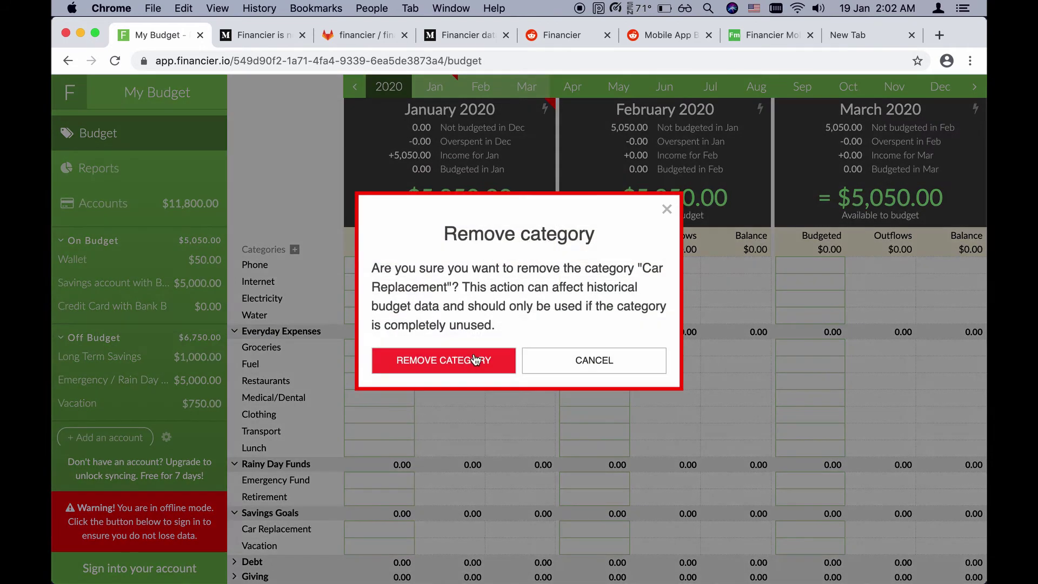
{"action": "left_click", "coordinate": [435, 360]}
Step: Expand the Debt group and remove its Student Loan Payment category
{"action": "left_click", "coordinate": [255, 561]}
{"action": "scroll", "coordinate": [299, 539], "scroll_direction": "down", "scroll_amount": 1}
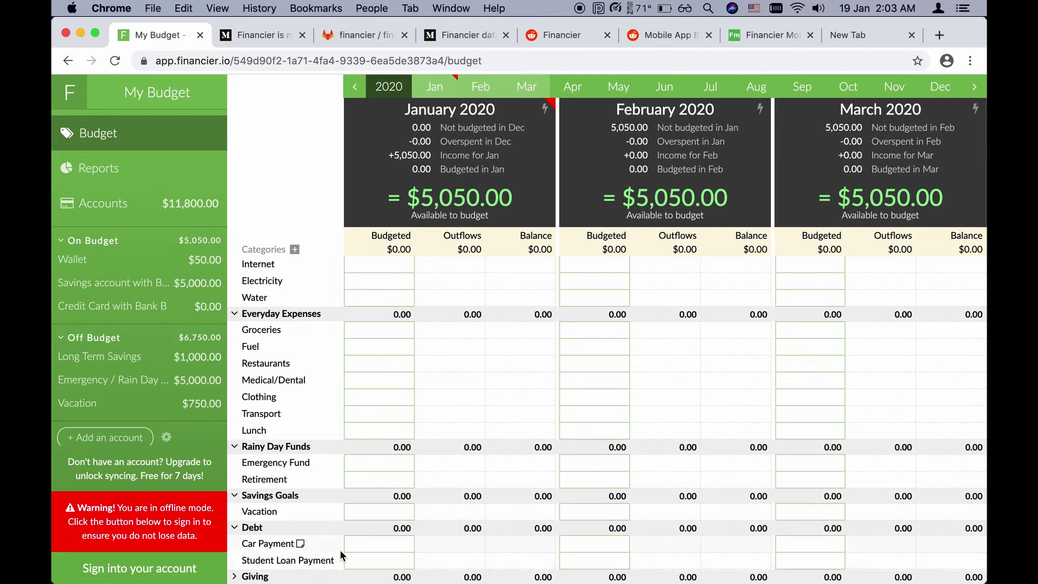
{"action": "left_click", "coordinate": [372, 543]}
{"action": "left_click", "coordinate": [336, 559]}
{"action": "left_click", "coordinate": [303, 560]}
{"action": "left_click", "coordinate": [367, 523]}
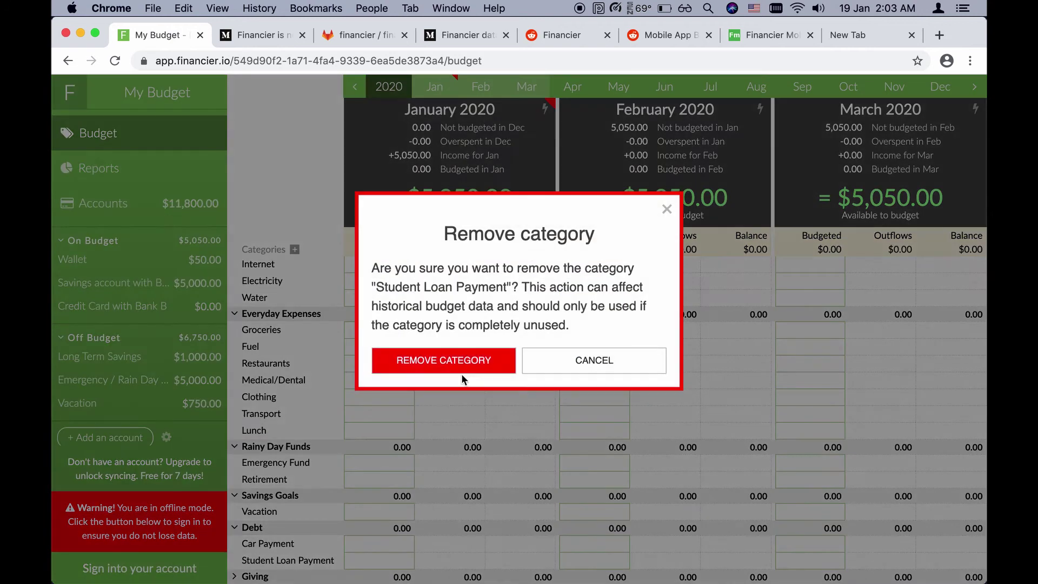
{"action": "left_click", "coordinate": [460, 368]}
Step: Delete the entire Giving category group, including its Tithing and Charitable categories
{"action": "scroll", "coordinate": [280, 540], "scroll_direction": "down", "scroll_amount": 1}
{"action": "left_click", "coordinate": [281, 542]}
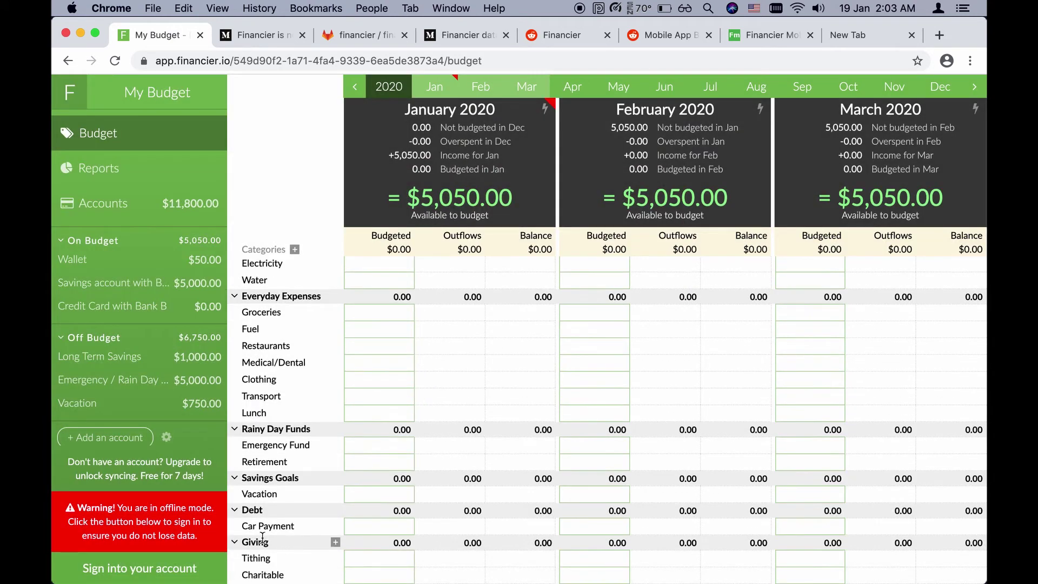
{"action": "left_click", "coordinate": [262, 538]}
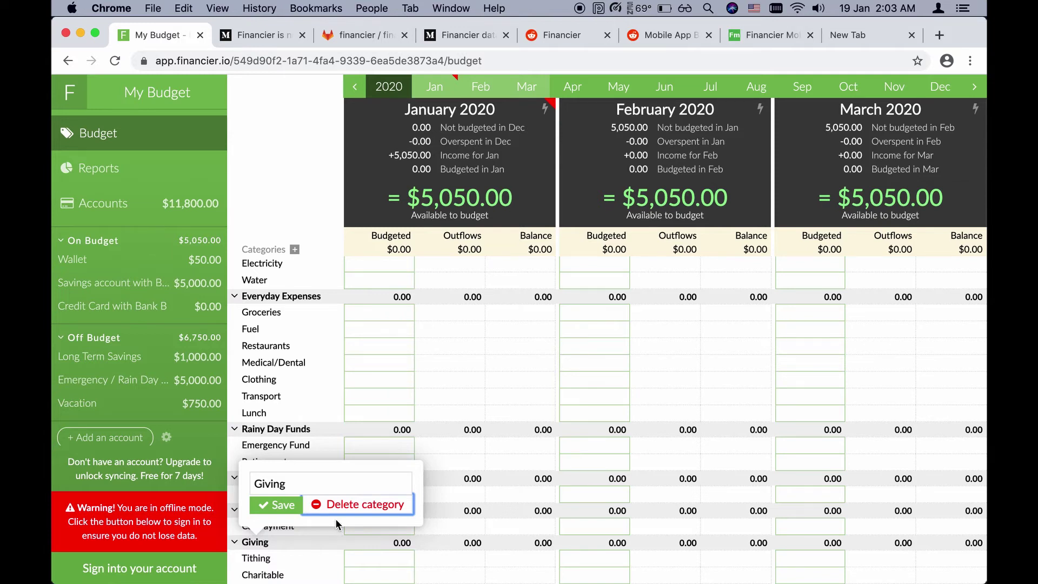
{"action": "left_click", "coordinate": [335, 511]}
{"action": "left_click", "coordinate": [482, 361]}
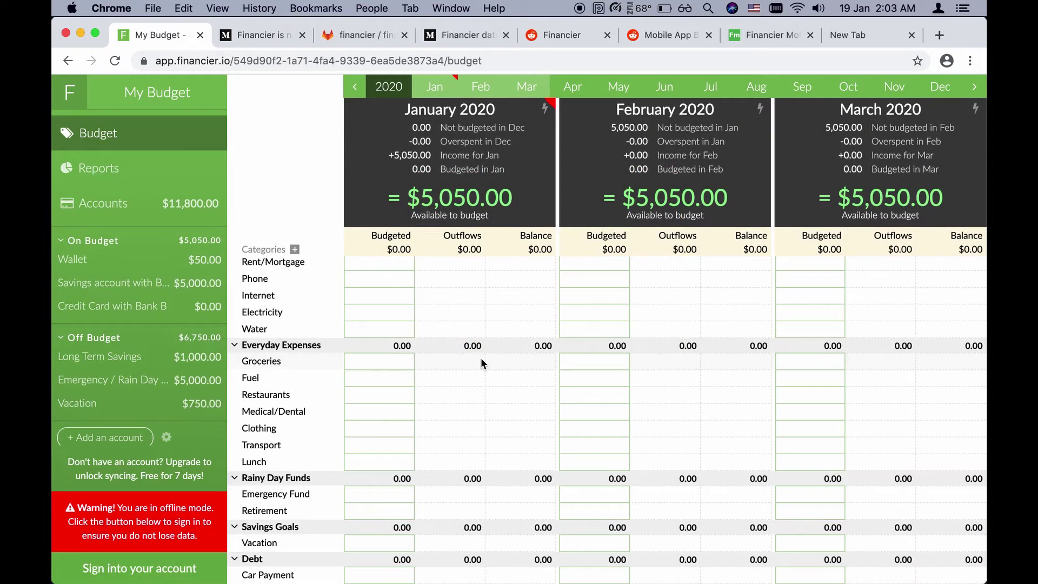
Step: Create a new category group named Leisure
{"action": "left_click", "coordinate": [294, 249]}
{"action": "type", "text": "Leisure"}
{"action": "key", "text": "Return"}
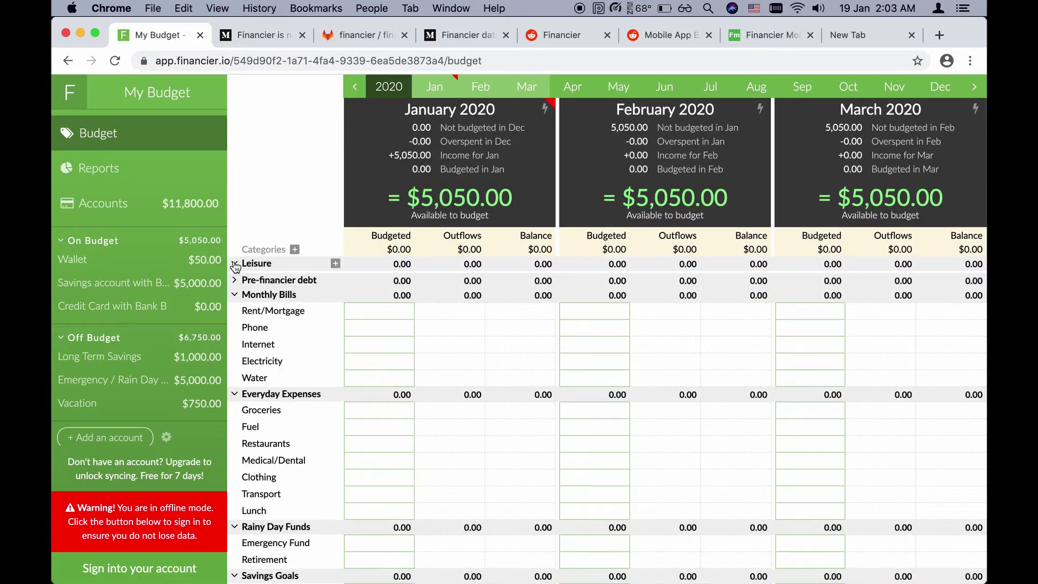
Step: Add Movies, Media Services and Hobbies categories to the Leisure group, and expand the Pre-financier debt group
{"action": "left_click", "coordinate": [336, 265]}
{"action": "type", "text": "Movies"}
{"action": "key", "text": "Return"}
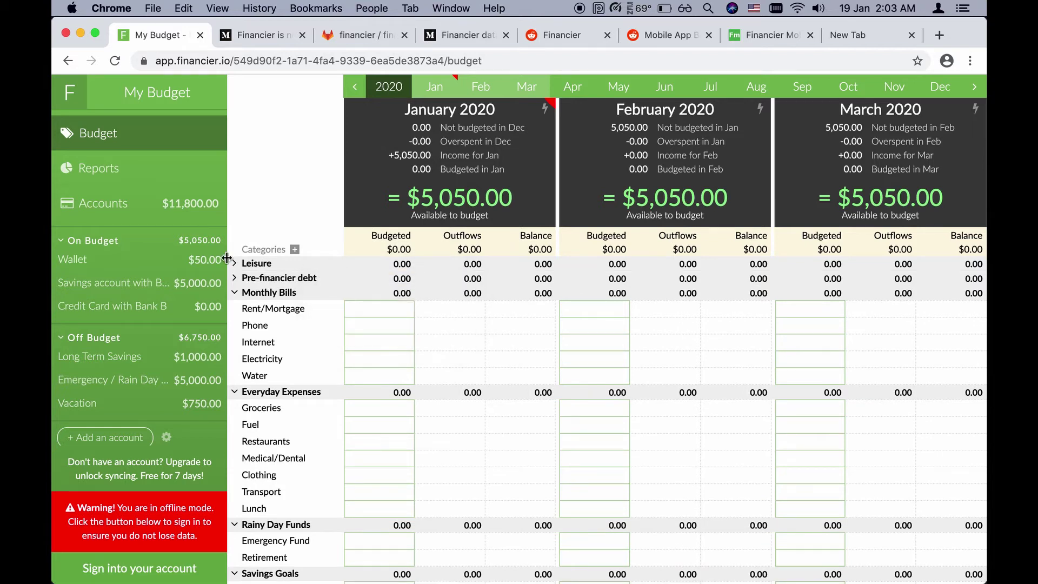
{"action": "left_click", "coordinate": [336, 265]}
{"action": "type", "text": "Media Services"}
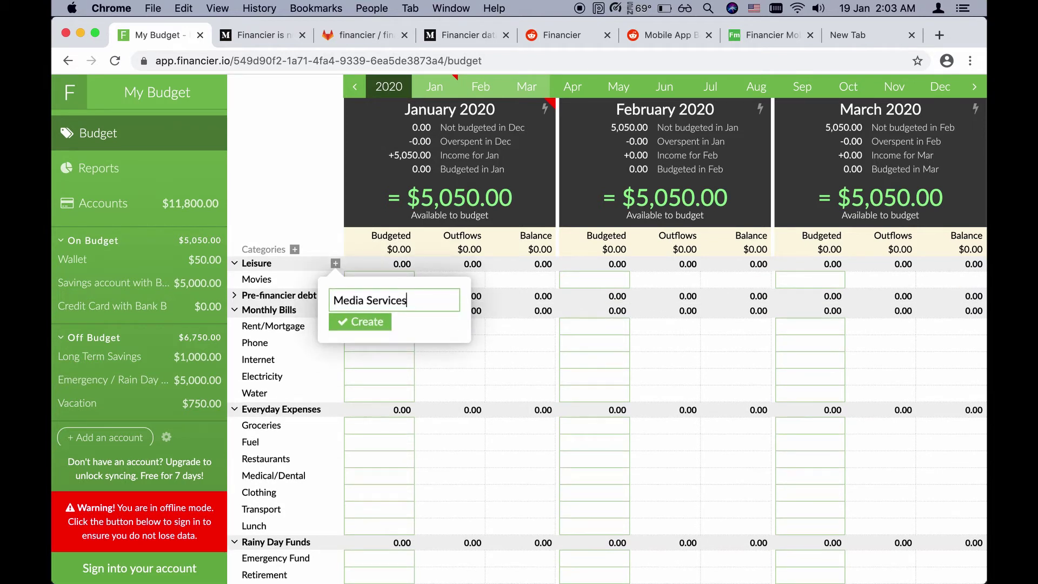
{"action": "key", "text": "Return"}
{"action": "left_click", "coordinate": [336, 265]}
{"action": "type", "text": "Hobbies"}
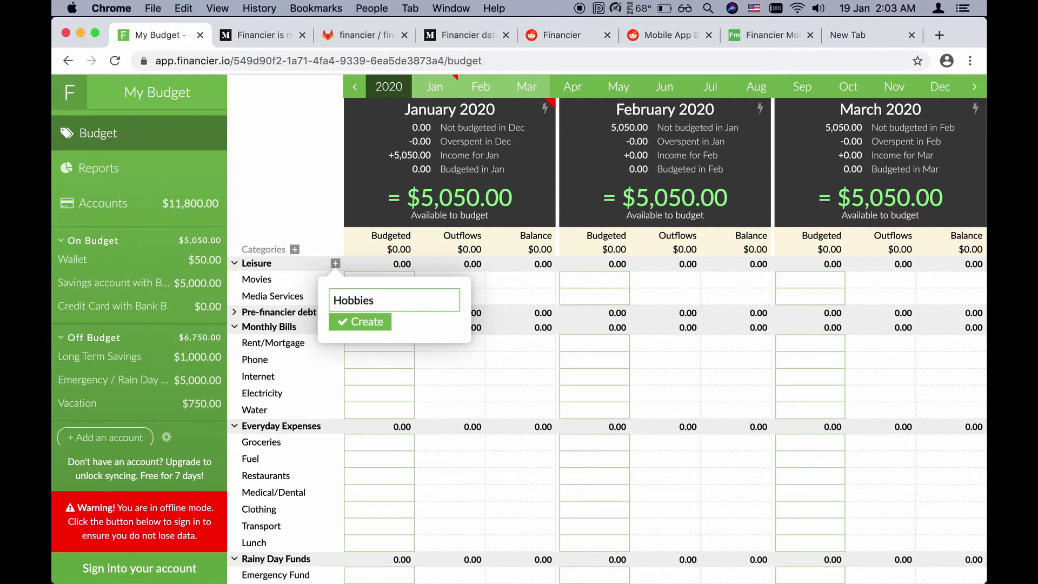
{"action": "key", "text": "Return"}
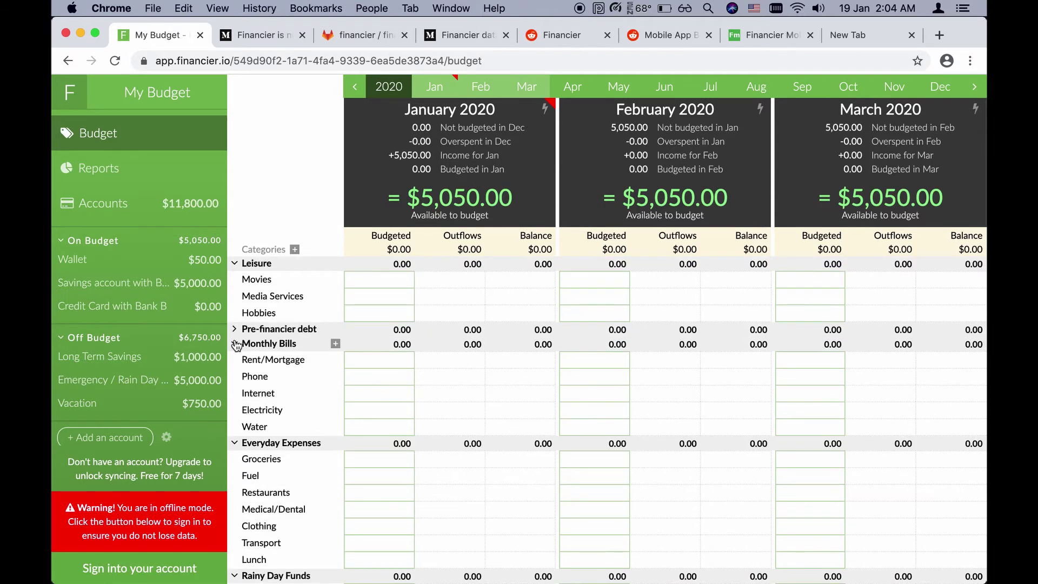
{"action": "left_click", "coordinate": [235, 330]}
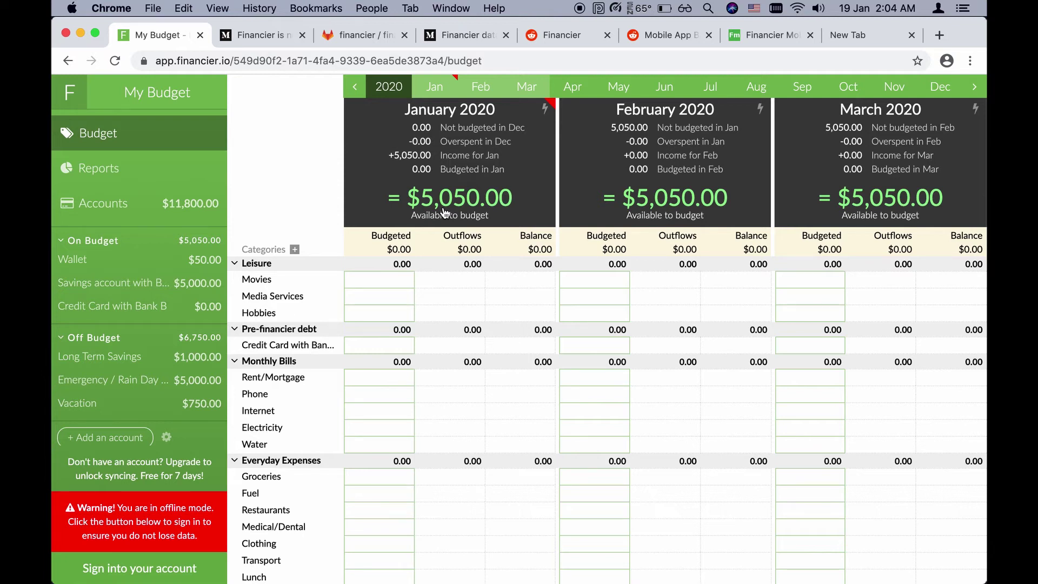
Step: Budget January's Monthly Bills with 1,000 for Rent/Mortgage, 100 for Phone, 250 for Internet, 100 for Electricity and 60 for Water
{"action": "left_click", "coordinate": [378, 377]}
{"action": "type", "text": "1000"}
{"action": "key", "text": "Return"}
{"action": "type", "text": "100"}
{"action": "key", "text": "Return"}
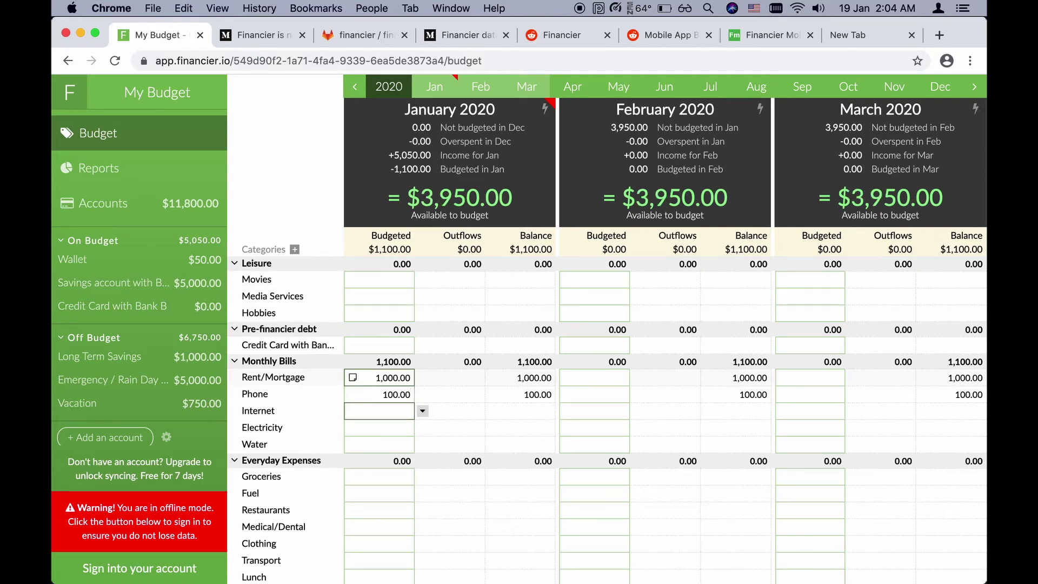
{"action": "type", "text": "250"}
{"action": "key", "text": "Return"}
{"action": "type", "text": "100"}
{"action": "key", "text": "Return"}
{"action": "type", "text": "60"}
{"action": "key", "text": "Return"}
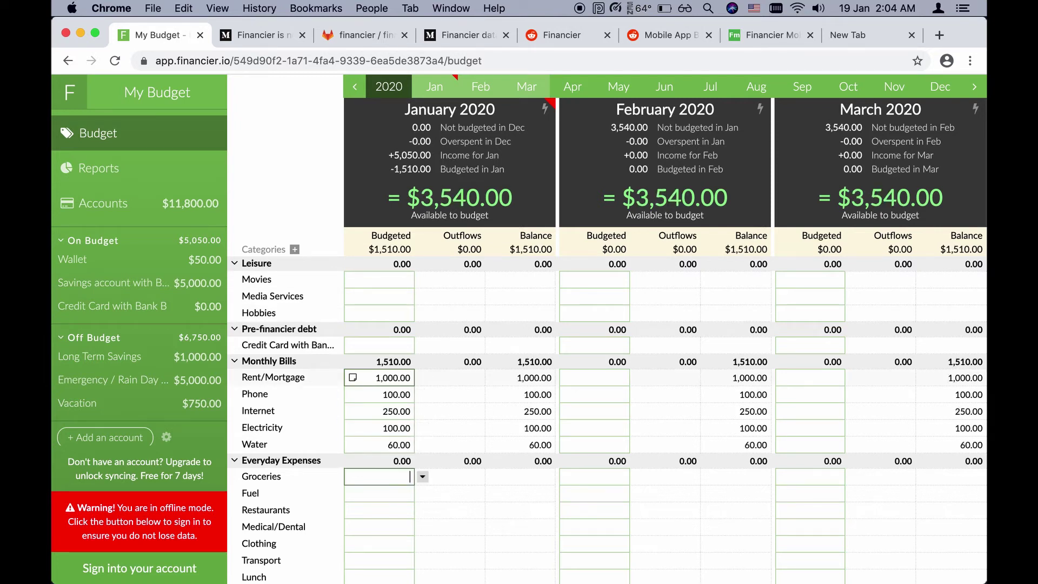
Step: Budget January's Everyday Expenses with 600 for Groceries, 100 for Fuel and 300 for Restaurants
{"action": "scroll", "coordinate": [606, 421], "scroll_direction": "down", "scroll_amount": 2}
{"action": "type", "text": "600"}
{"action": "key", "text": "Return"}
{"action": "type", "text": "100"}
{"action": "key", "text": "Return"}
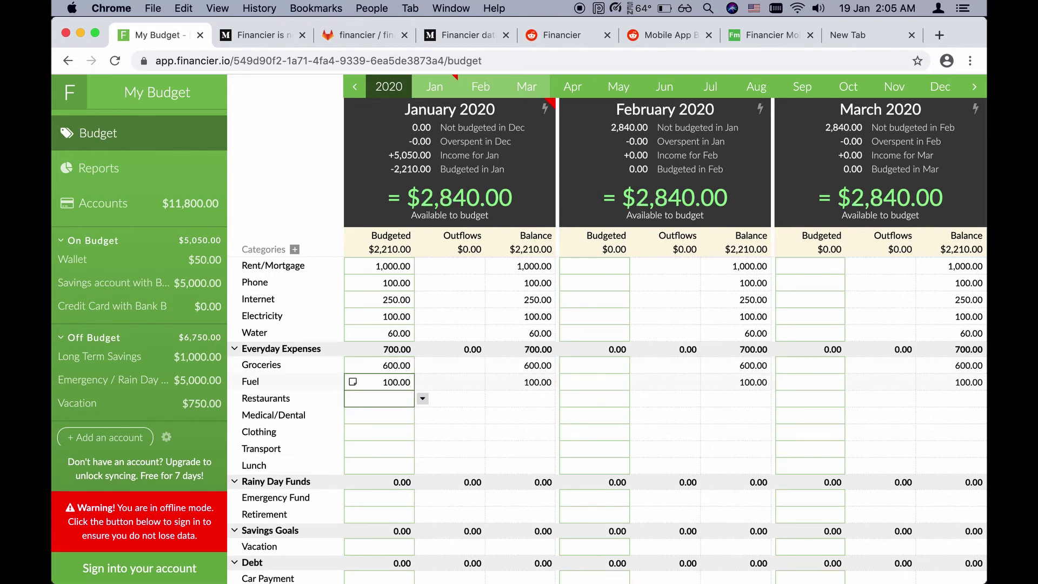
{"action": "type", "text": "300"}
{"action": "key", "text": "Return"}
Step: Budget 100 for Medical/Dental, 200 for Clothing, 130 for Transport and 400 for Lunch in January's Everyday Expenses
{"action": "type", "text": "100"}
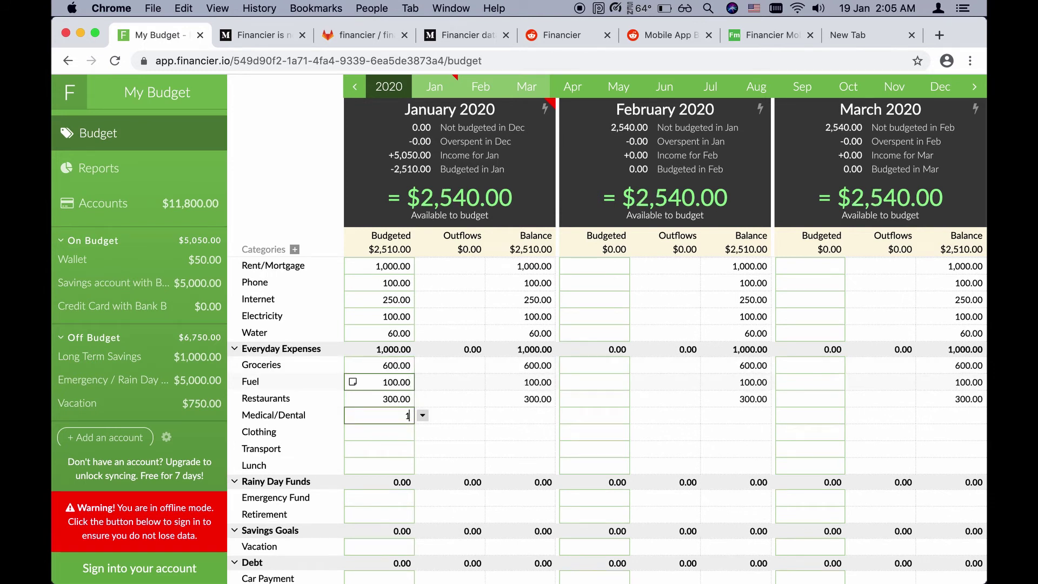
{"action": "key", "text": "Return"}
{"action": "type", "text": "200"}
{"action": "key", "text": "Return"}
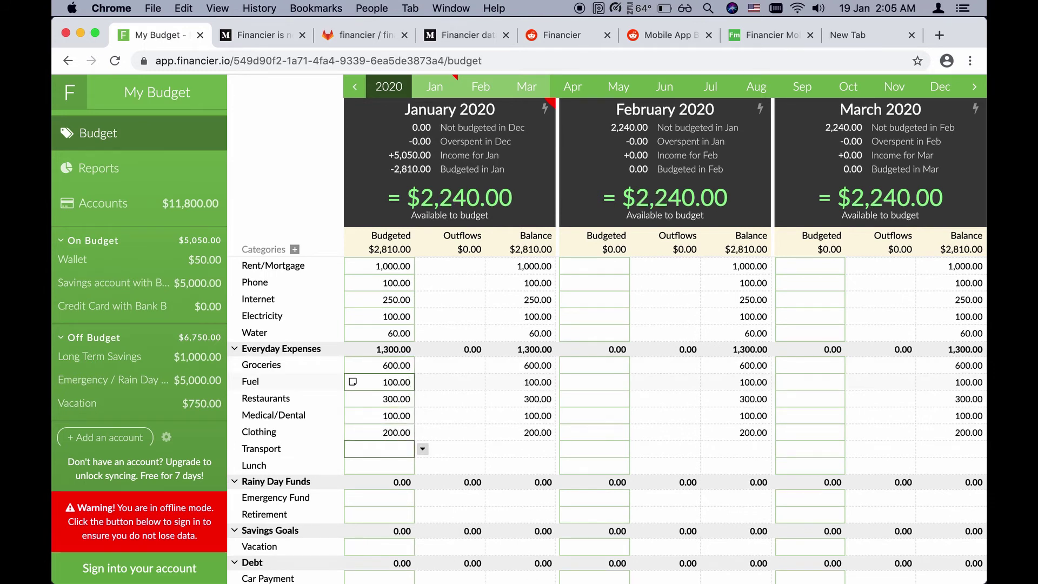
{"action": "type", "text": "130"}
{"action": "key", "text": "Return"}
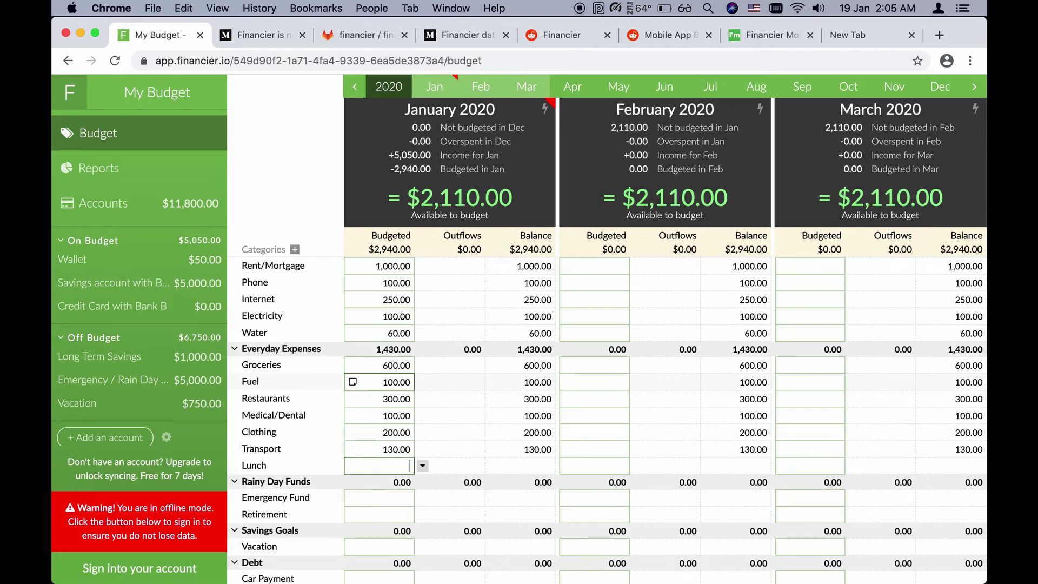
{"action": "type", "text": "400"}
{"action": "key", "text": "Return"}
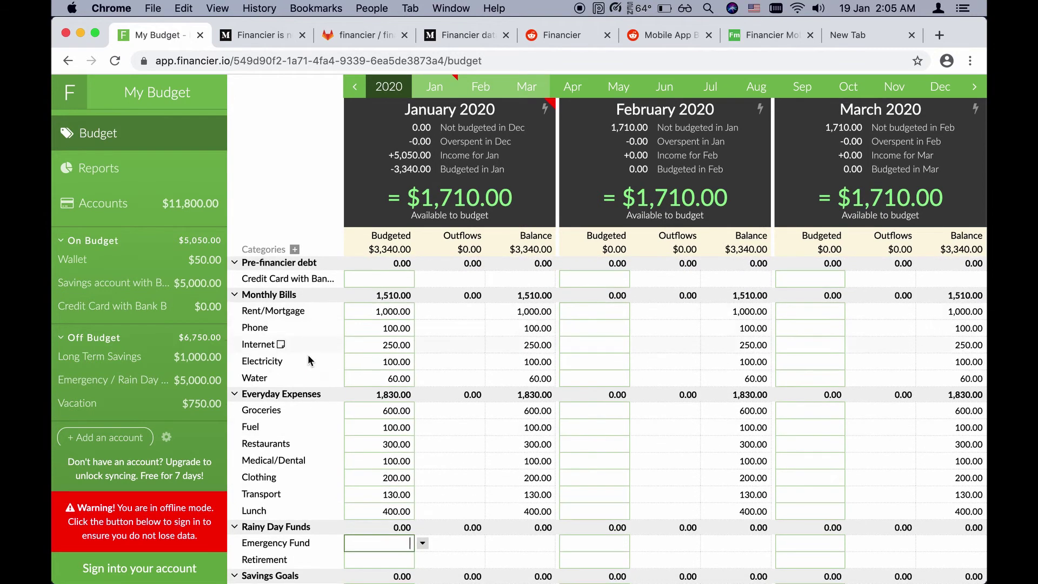
Step: Budget January's Leisure group with 100 for Movies, 50 for Media Services and 100 for Hobbies
{"action": "scroll", "coordinate": [313, 281], "scroll_direction": "up", "scroll_amount": 3}
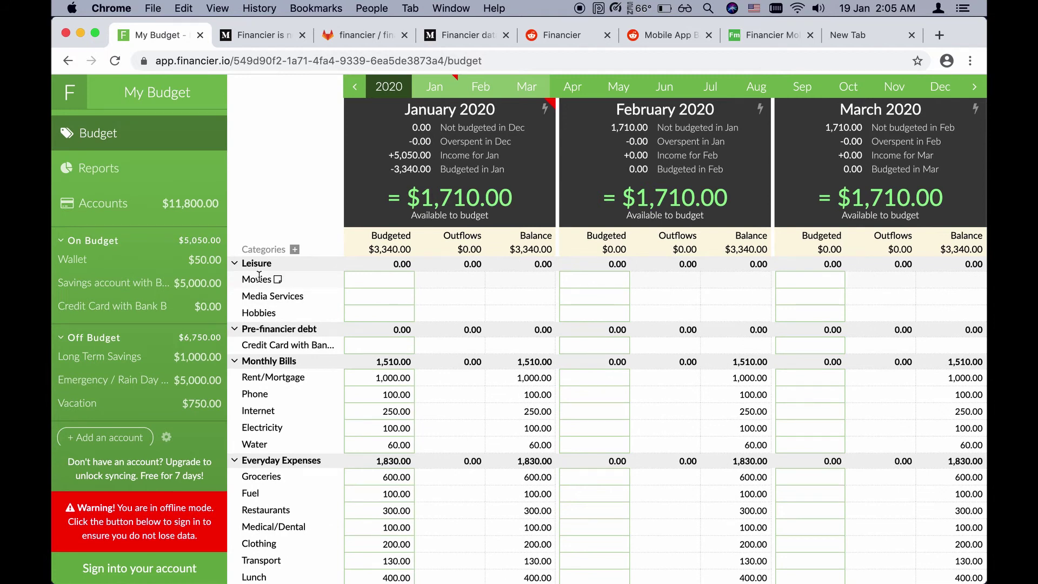
{"action": "left_click", "coordinate": [379, 279]}
{"action": "type", "text": "100"}
{"action": "key", "text": "Return"}
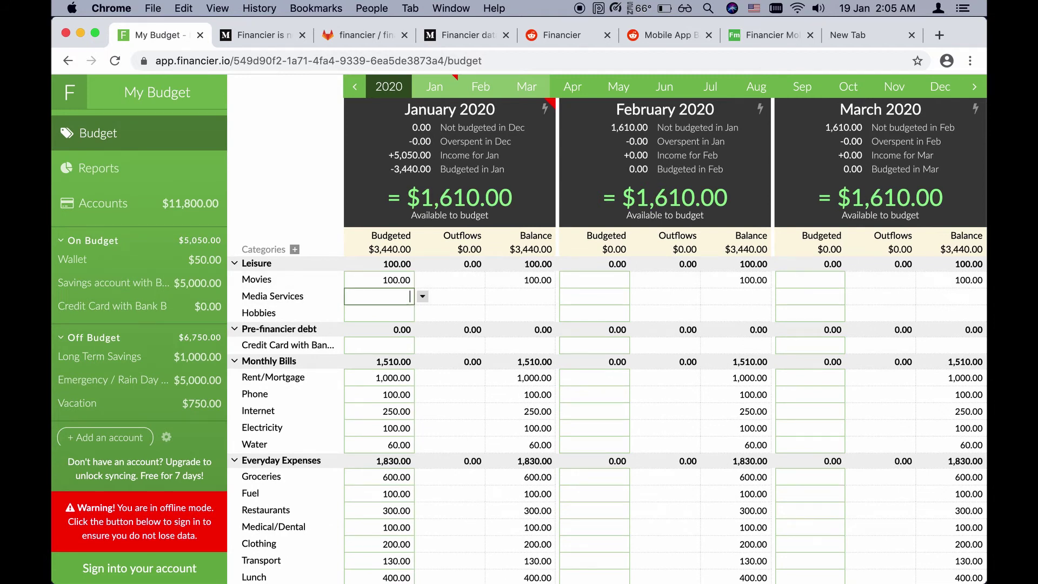
{"action": "type", "text": "50"}
{"action": "key", "text": "Return"}
{"action": "type", "text": "100"}
{"action": "key", "text": "Return"}
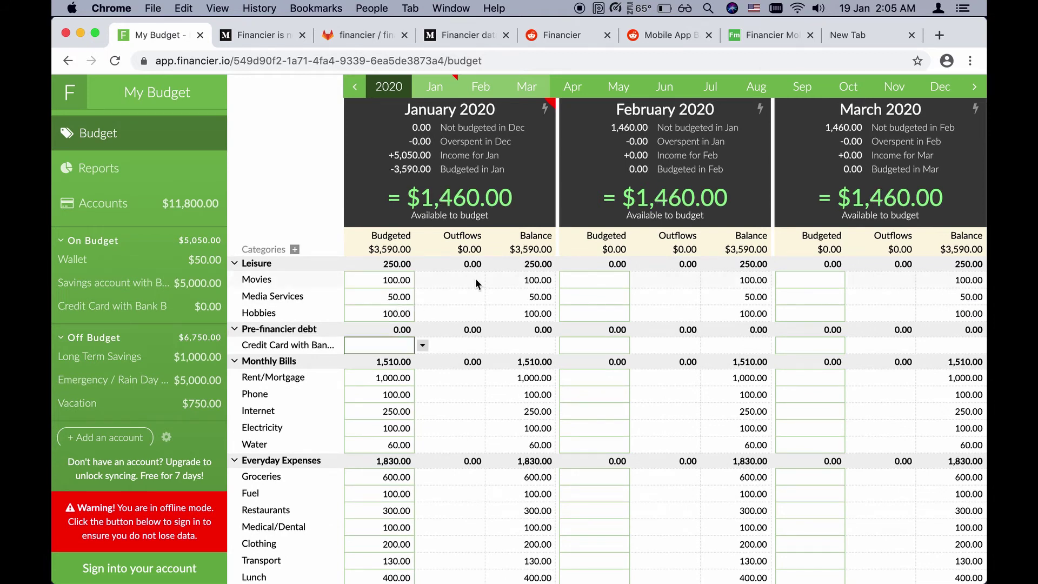
Step: Budget 500 for Emergency Fund, 400 for Retirement, 300 for Vacation and 200 for Car Payment in January
{"action": "scroll", "coordinate": [475, 283], "scroll_direction": "down", "scroll_amount": 4}
{"action": "left_click", "coordinate": [378, 498]}
{"action": "type", "text": "500"}
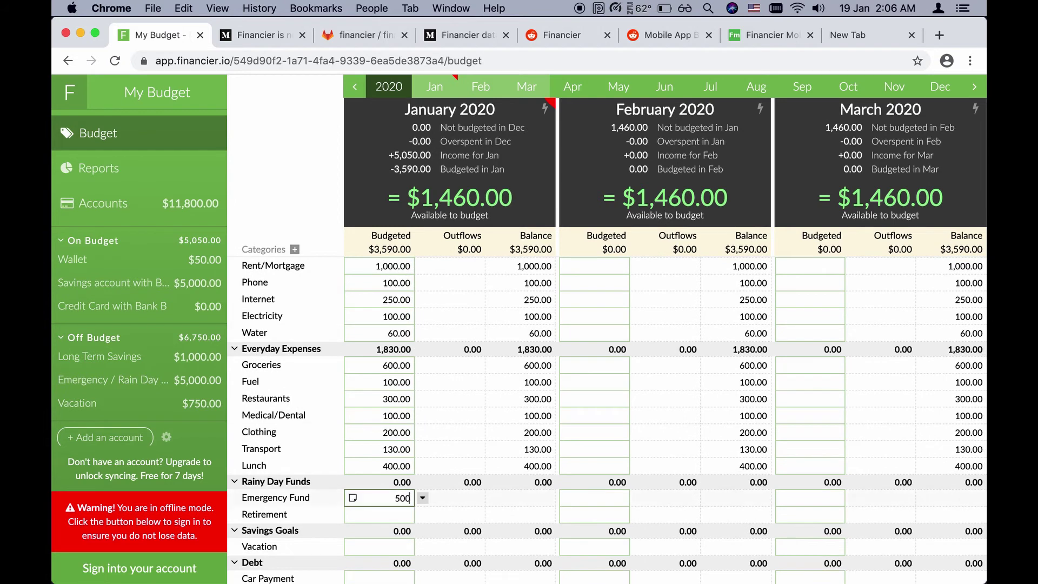
{"action": "key", "text": "Return"}
{"action": "type", "text": "400"}
{"action": "key", "text": "Return"}
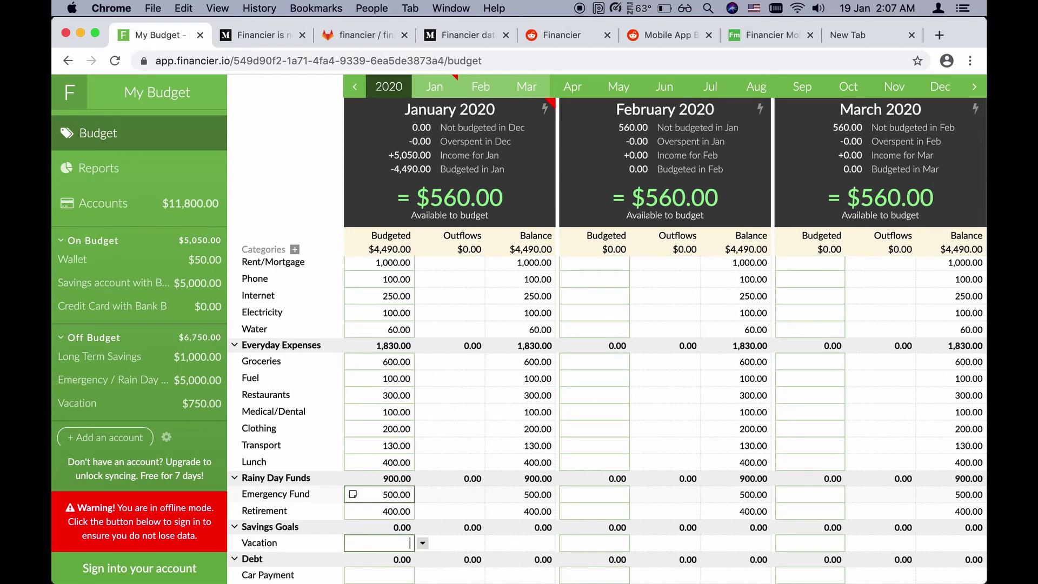
{"action": "type", "text": "300"}
{"action": "key", "text": "Return"}
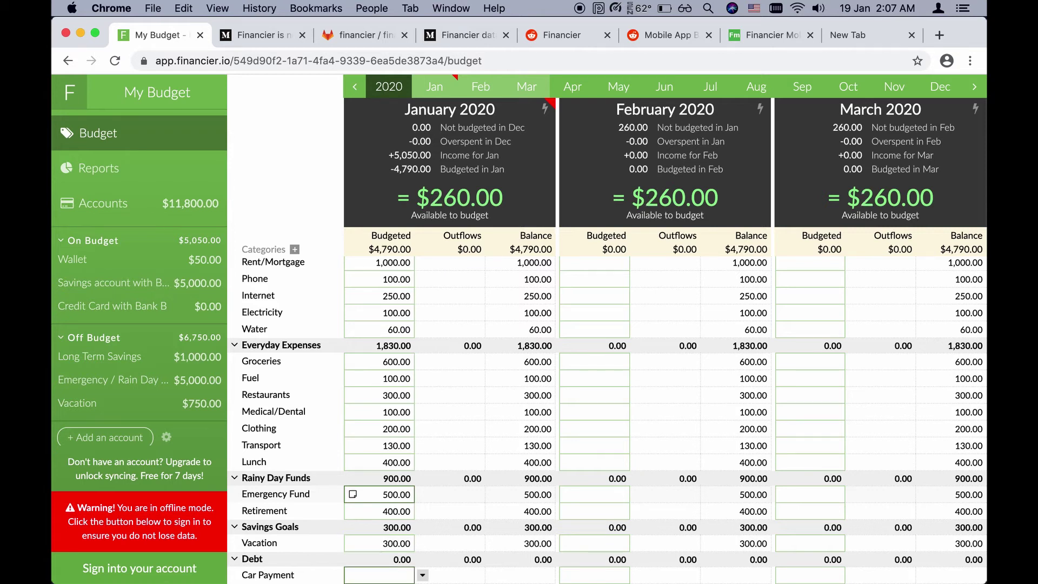
{"action": "type", "text": "200"}
{"action": "key", "text": "Return"}
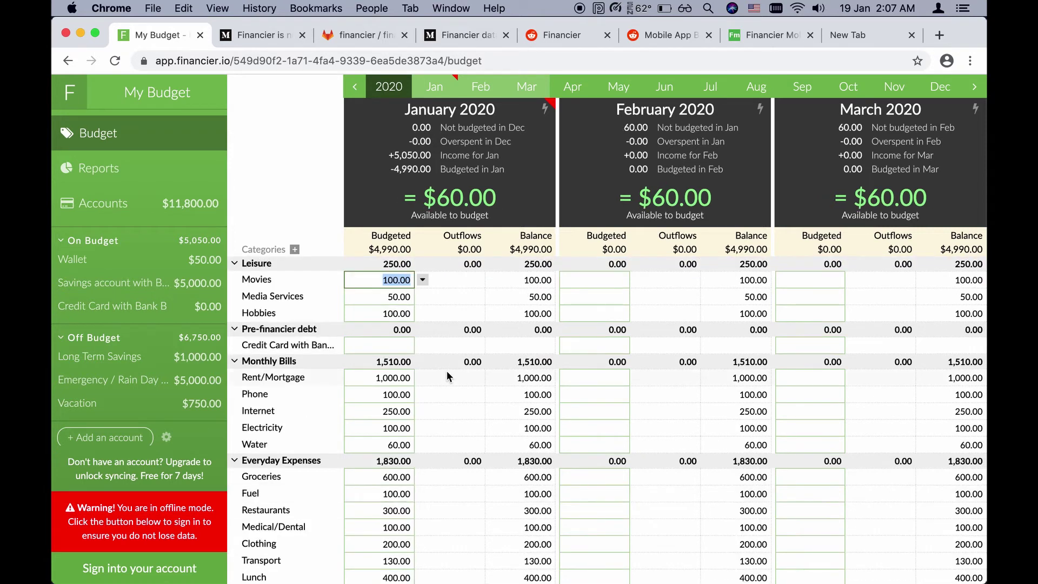
Step: Set January's Emergency Fund budget to 560
{"action": "scroll", "coordinate": [438, 324], "scroll_direction": "down", "scroll_amount": 5}
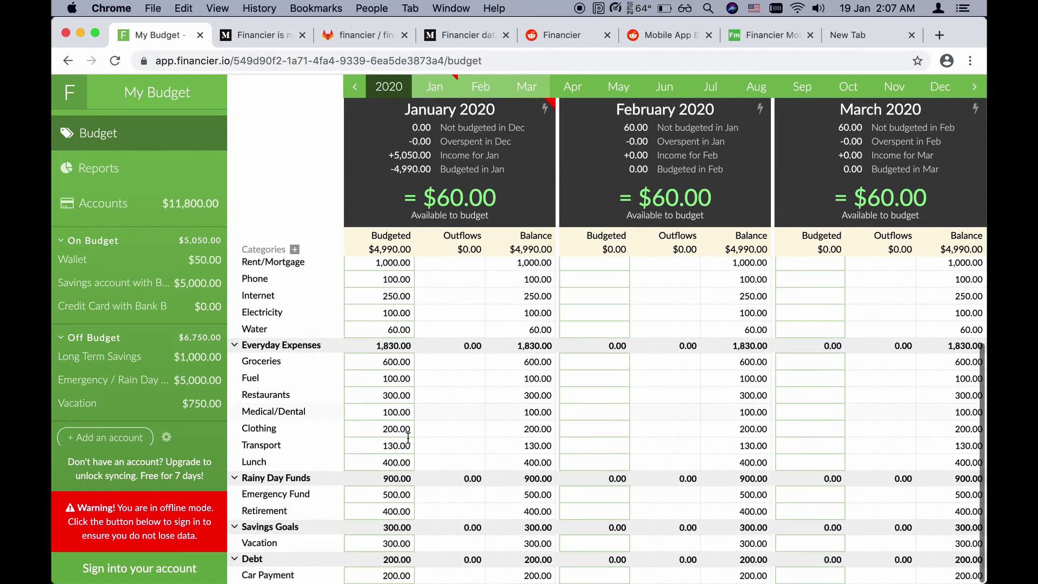
{"action": "left_click", "coordinate": [383, 494]}
{"action": "type", "text": "560"}
{"action": "key", "text": "Return"}
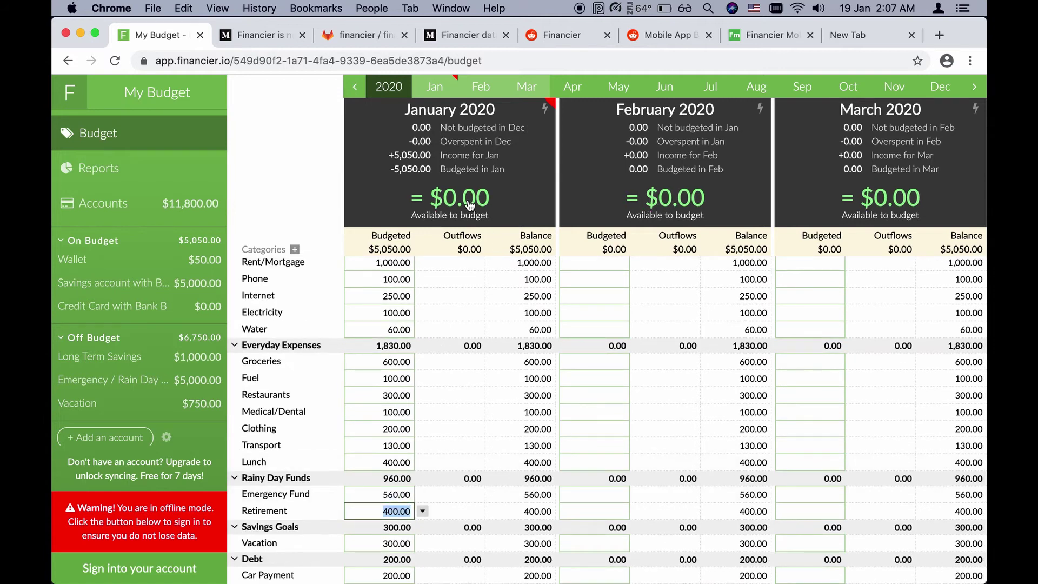
Step: Record a 1,000 outflow to Landlord under Rent/Mortgage, dated 1/1/20, in Savings account with Bank A, and return to the budget
{"action": "scroll", "coordinate": [417, 297], "scroll_direction": "up", "scroll_amount": 3}
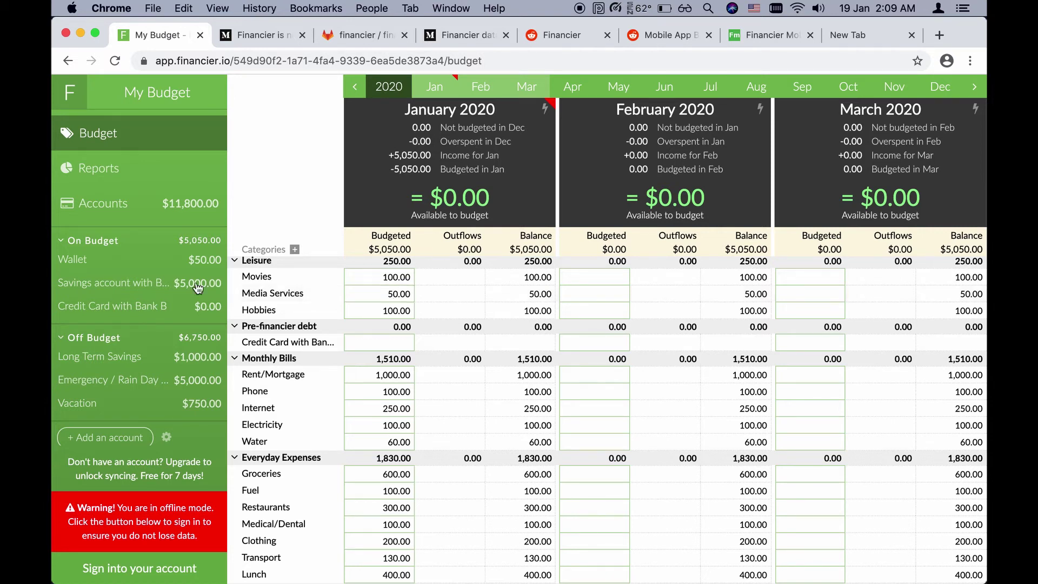
{"action": "left_click", "coordinate": [136, 283]}
{"action": "left_click", "coordinate": [295, 118]}
{"action": "type", "text": "Landlord"}
{"action": "key", "text": "Tab"}
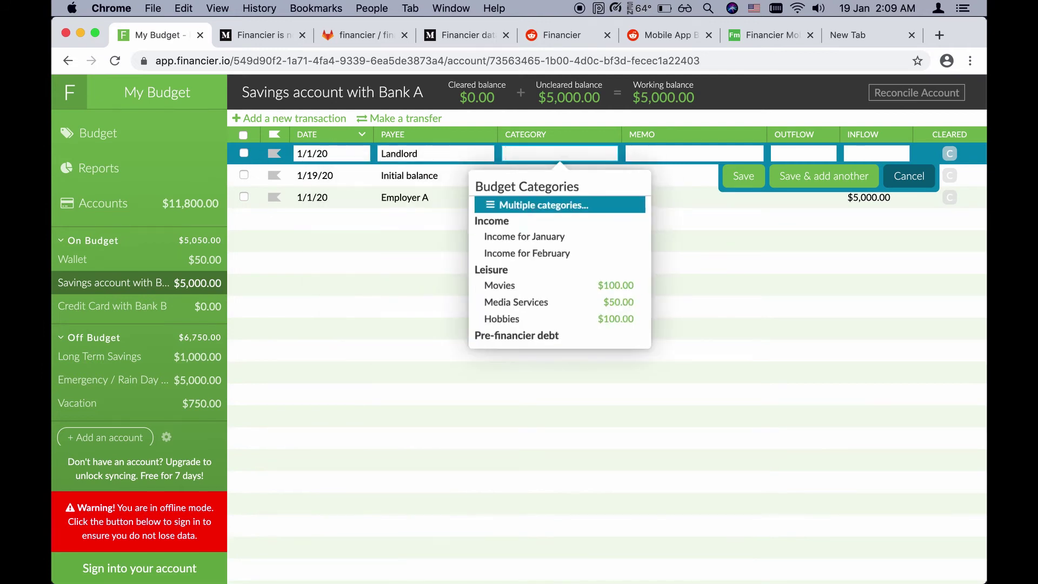
{"action": "type", "text": "Rent"}
{"action": "left_click", "coordinate": [792, 150]}
{"action": "type", "text": "1000"}
{"action": "left_click", "coordinate": [743, 175]}
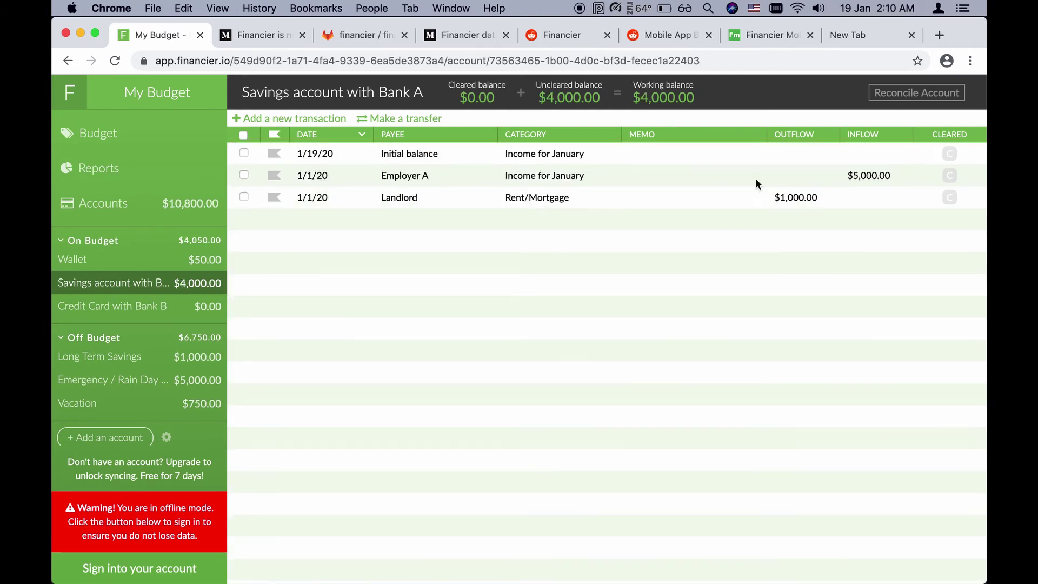
{"action": "left_click", "coordinate": [97, 133]}
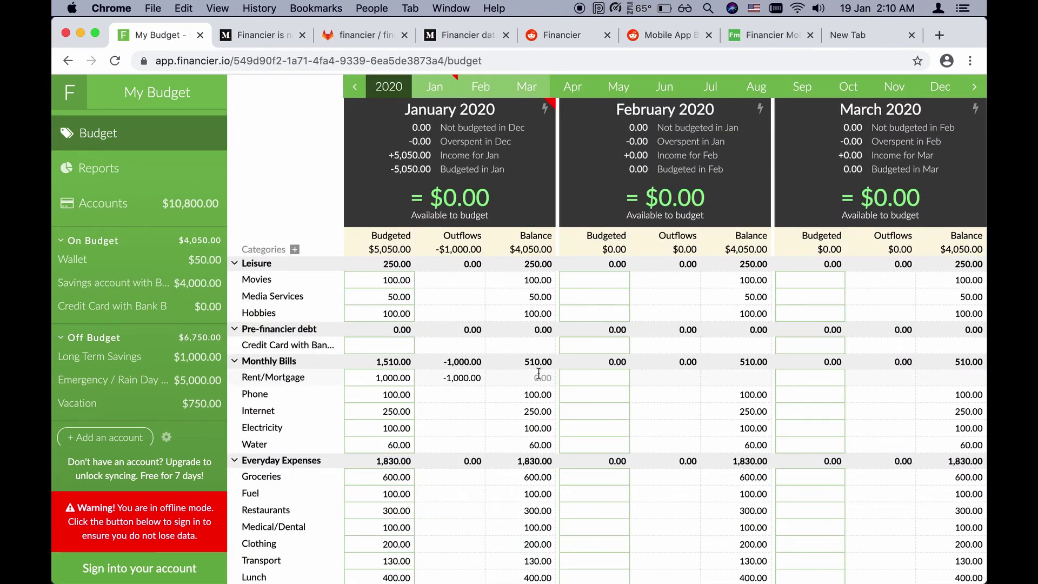
Step: Record an 80 outflow to Electricity Company under Electricity, dated 1/1/20, in Savings account with Bank A, and return to the budget
{"action": "left_click", "coordinate": [133, 283]}
{"action": "left_click", "coordinate": [295, 118]}
{"action": "key", "text": "Tab"}
{"action": "type", "text": "Electricity"}
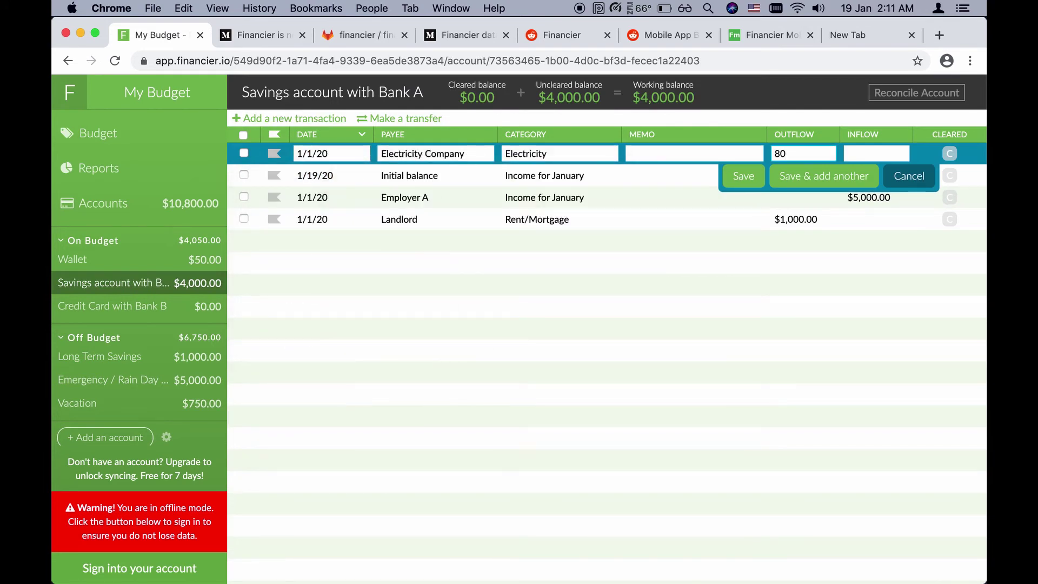
{"action": "left_click", "coordinate": [741, 173]}
{"action": "left_click", "coordinate": [97, 133]}
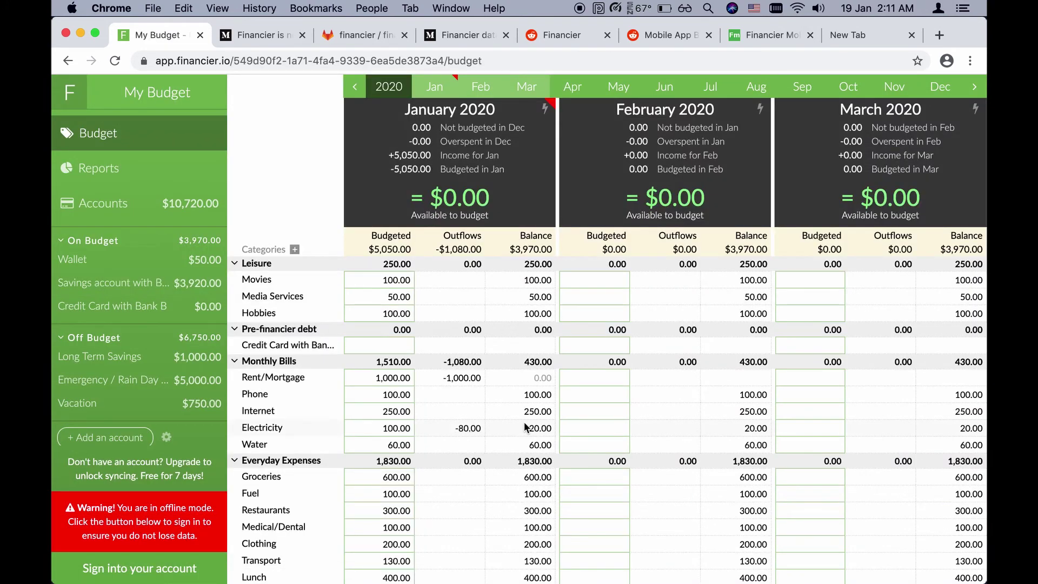
{"action": "left_click", "coordinate": [390, 428]}
Step: Record a 21 outflow to McDonalds under Lunch, dated 1/19/20, in the Wallet account
{"action": "left_click", "coordinate": [102, 262]}
{"action": "left_click", "coordinate": [281, 119]}
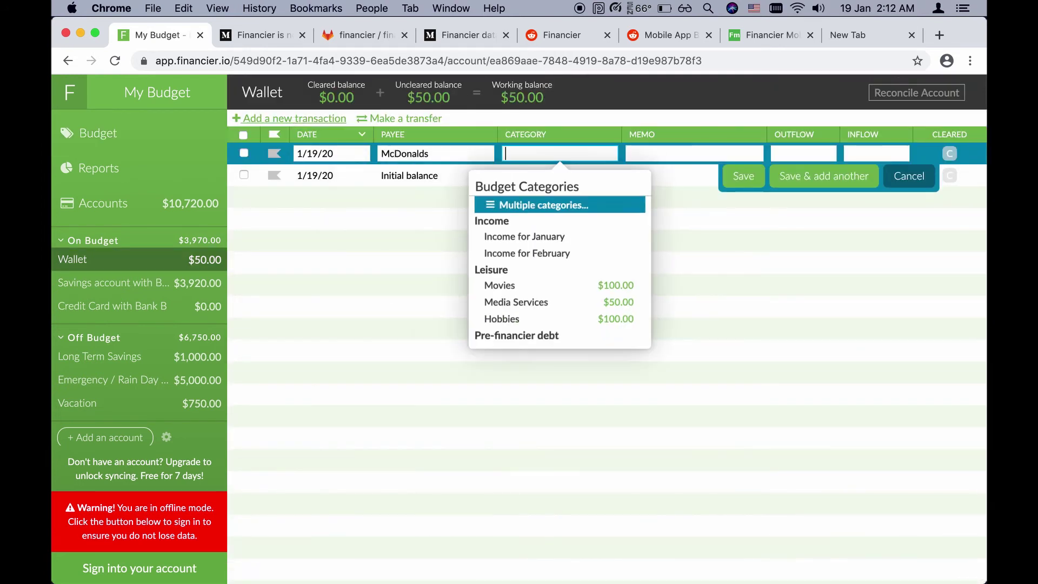
{"action": "scroll", "coordinate": [545, 318], "scroll_direction": "down", "scroll_amount": 5}
{"action": "left_click", "coordinate": [545, 307]}
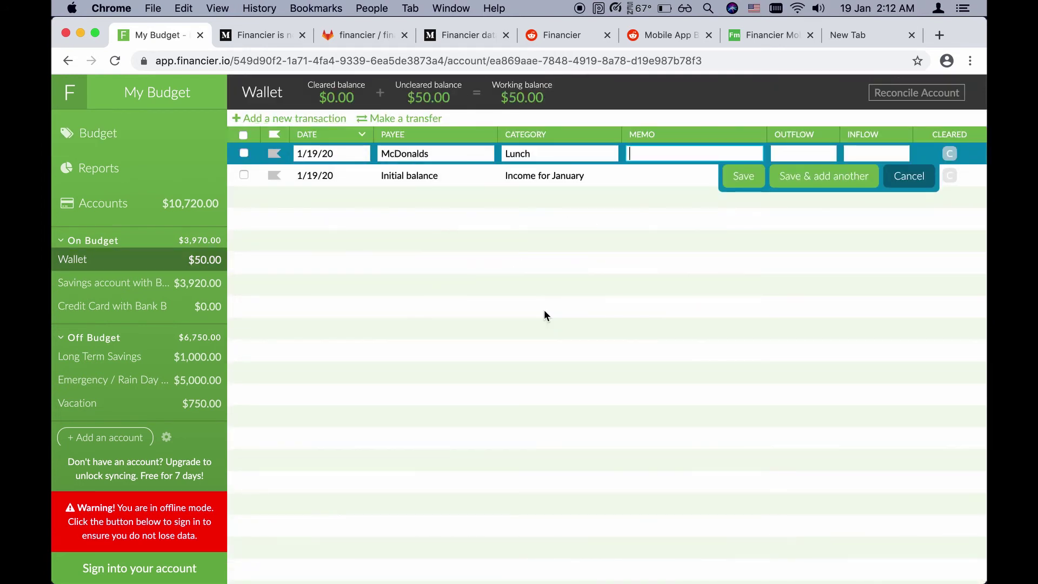
{"action": "key", "text": "Tab"}
{"action": "type", "text": "21"}
{"action": "key", "text": "Return"}
Step: Return to the budget and inspect January's outflow details for the Lunch and Medical/Dental categories
{"action": "left_click", "coordinate": [97, 133]}
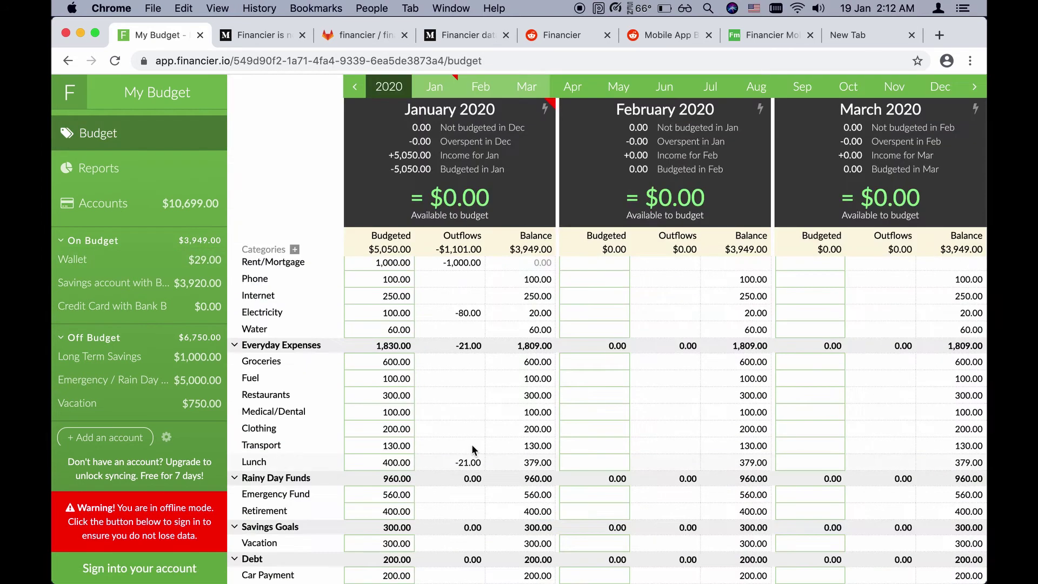
{"action": "left_click", "coordinate": [468, 462]}
{"action": "left_click", "coordinate": [469, 409]}
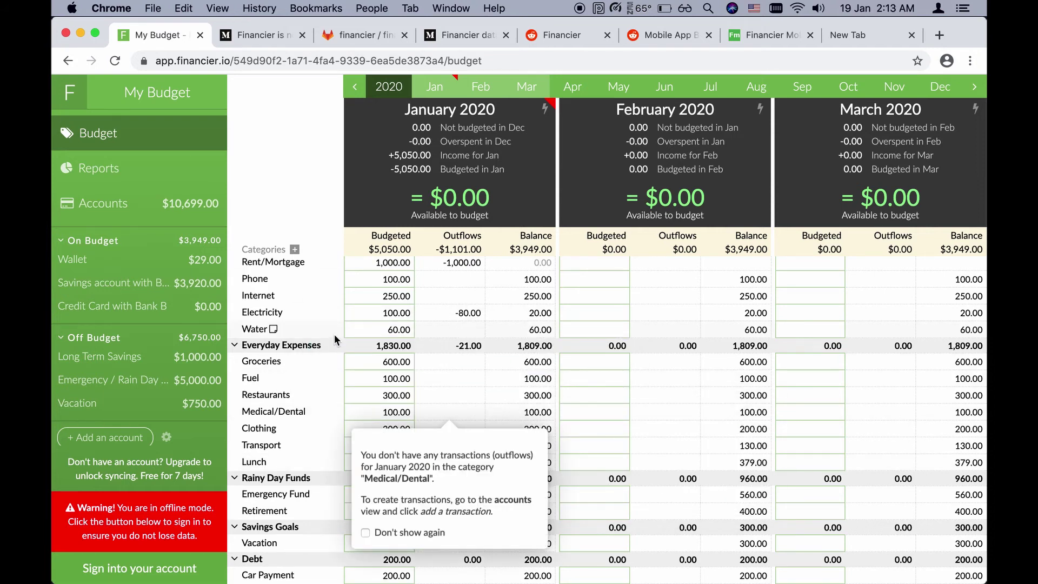
Step: Record a 200 inflow into the Wallet as a transfer from Savings account with Bank A, dated 1/19/20
{"action": "left_click", "coordinate": [73, 260]}
{"action": "left_click", "coordinate": [289, 118]}
{"action": "left_click", "coordinate": [435, 153]}
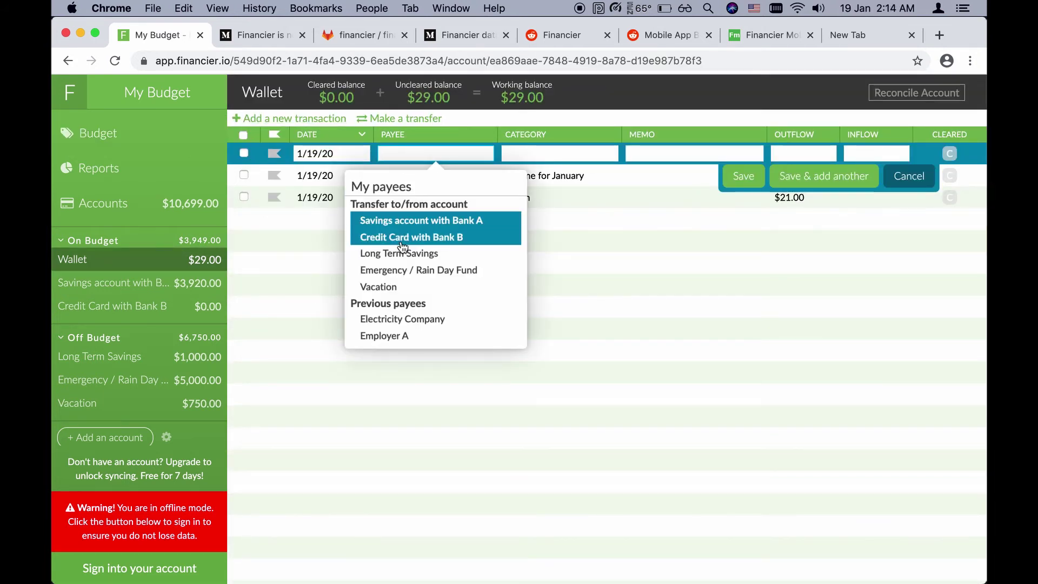
{"action": "key", "text": "Return"}
{"action": "key", "text": "Tab"}
{"action": "key", "text": "Tab"}
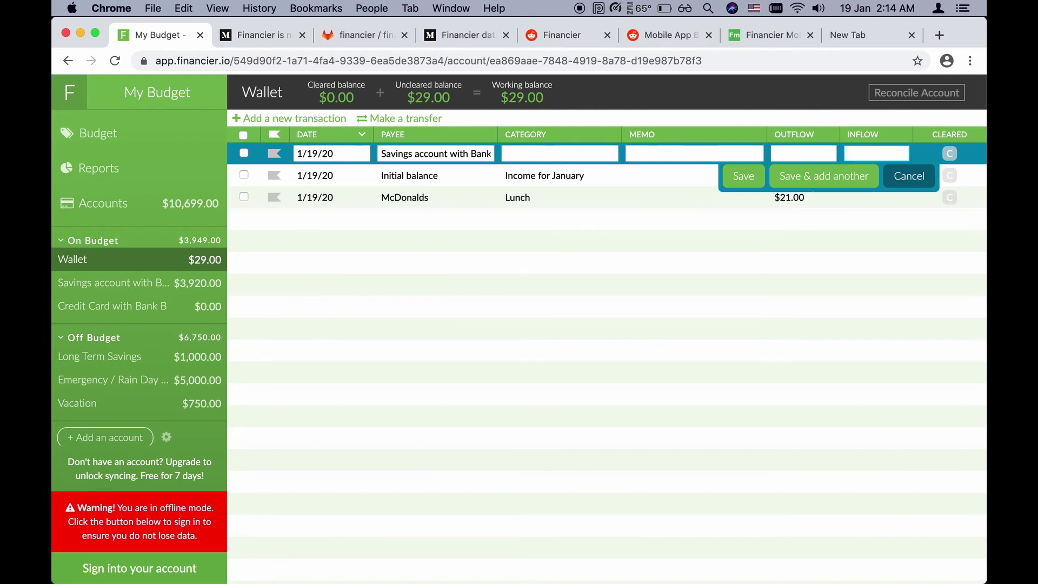
{"action": "type", "text": "200"}
{"action": "key", "text": "Return"}
Step: Record a 67 outflow to Walmart under Groceries, dated 1/19/20, in the Wallet account, and return to the budget
{"action": "left_click", "coordinate": [289, 118]}
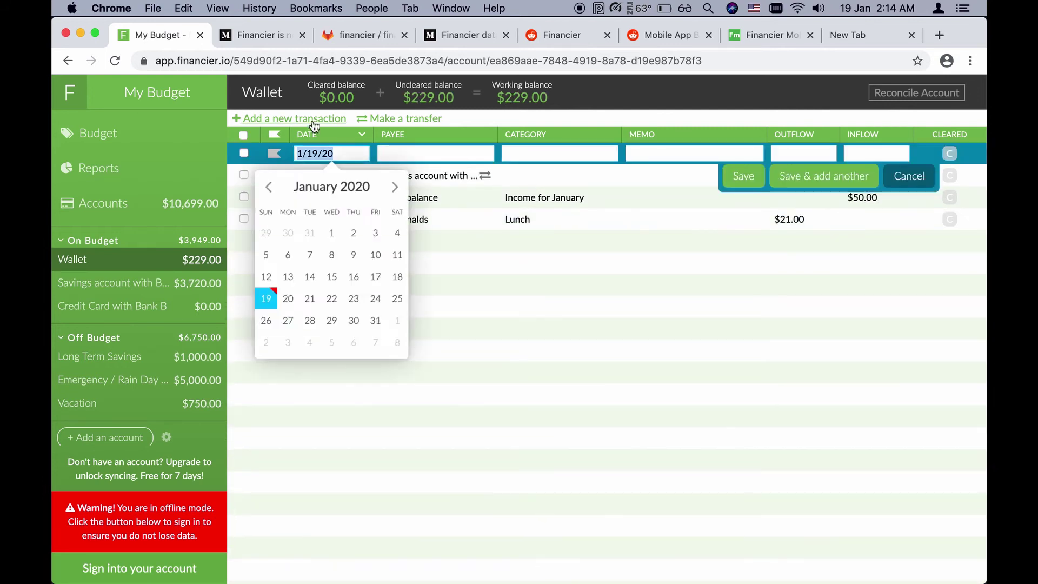
{"action": "key", "text": "Tab"}
{"action": "type", "text": "Walmart"}
{"action": "key", "text": "Tab"}
{"action": "type", "text": "Gr"}
{"action": "key", "text": "BackSpace"}
{"action": "key", "text": "BackSpace"}
{"action": "type", "text": "Gr"}
{"action": "key", "text": "Tab"}
{"action": "type", "text": "67"}
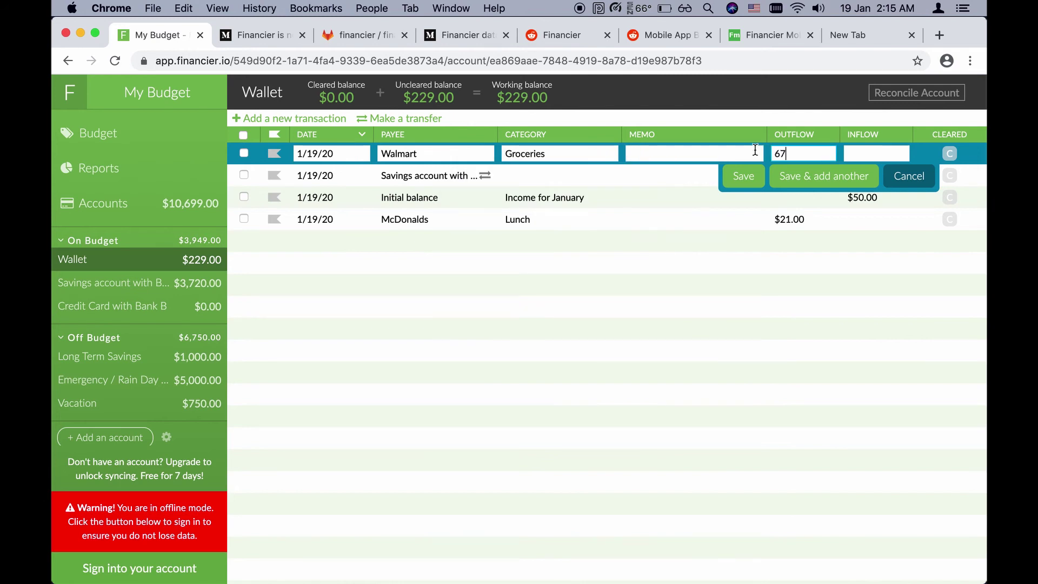
{"action": "key", "text": "Return"}
{"action": "left_click", "coordinate": [97, 133]}
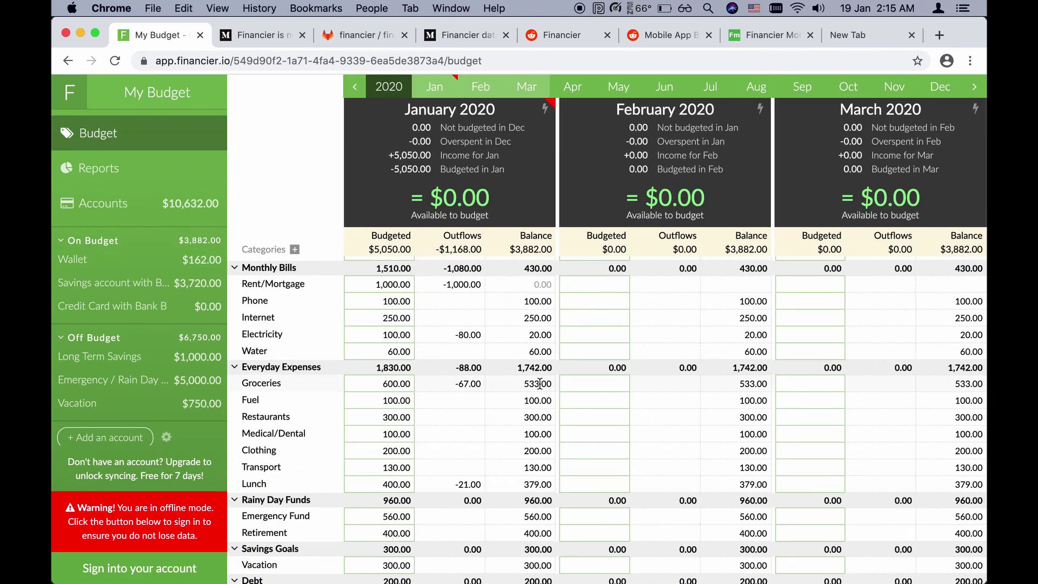
{"action": "scroll", "coordinate": [440, 493], "scroll_direction": "down", "scroll_amount": 1}
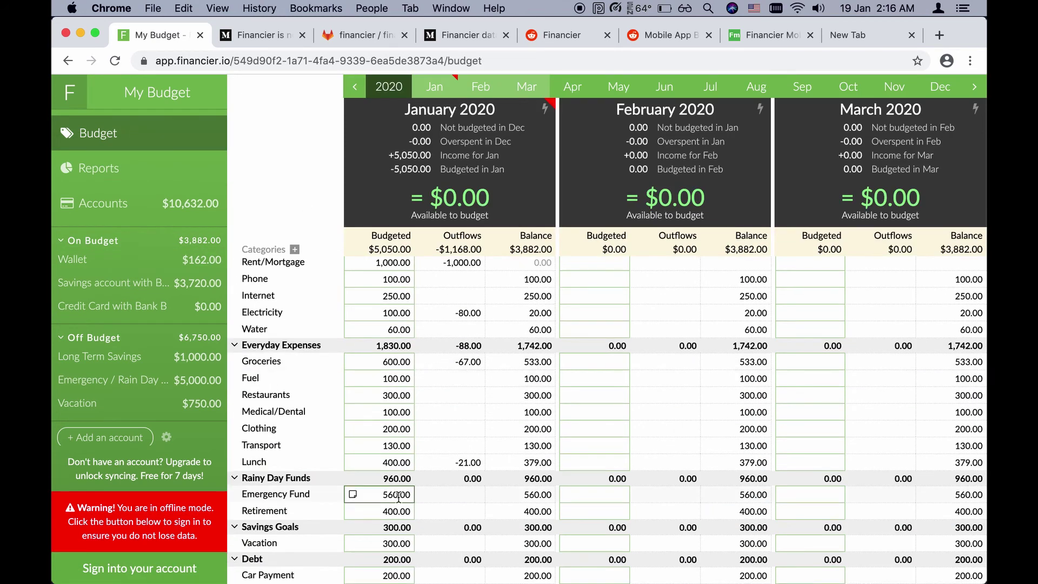
Step: Start a transaction dated 1/19/20 in Savings account with Bank A, with Emergency / Rain Day Fund as the transfer payee
{"action": "left_click", "coordinate": [126, 282]}
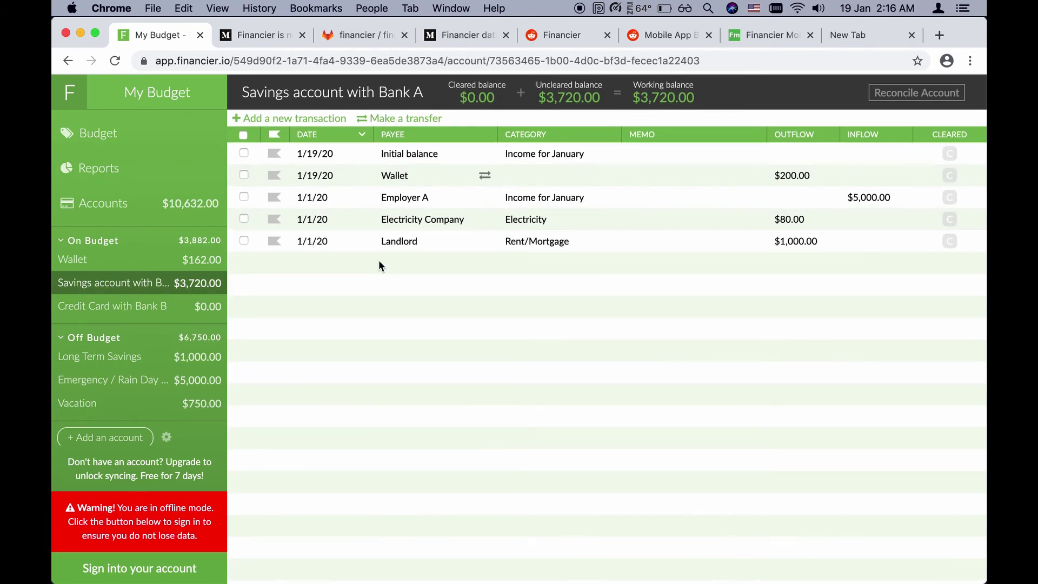
{"action": "left_click", "coordinate": [292, 118]}
{"action": "key", "text": "Tab"}
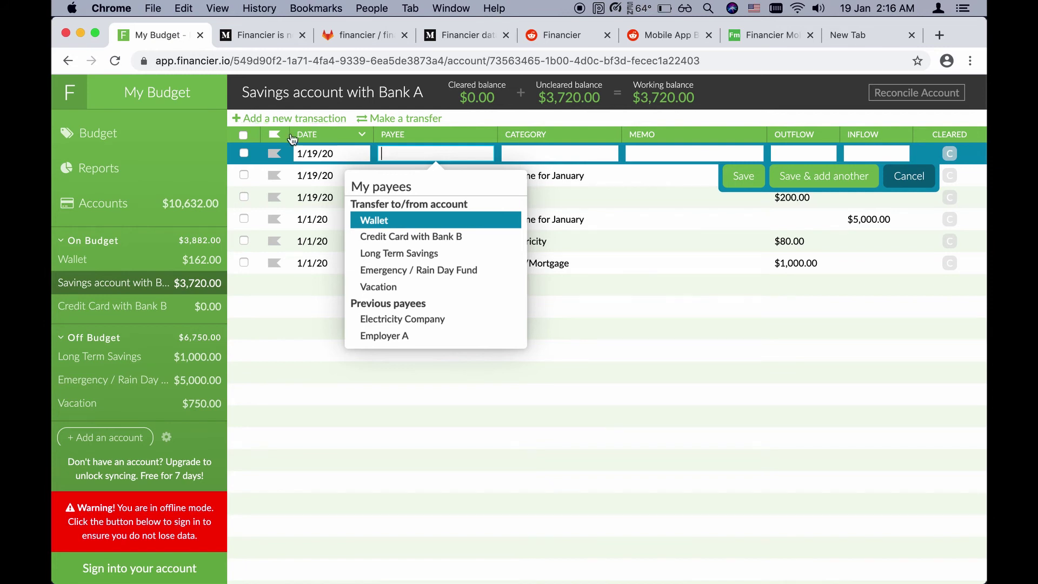
{"action": "scroll", "coordinate": [404, 297], "scroll_direction": "down", "scroll_amount": 2}
{"action": "scroll", "coordinate": [405, 300], "scroll_direction": "up", "scroll_amount": 2}
{"action": "scroll", "coordinate": [405, 299], "scroll_direction": "down", "scroll_amount": 1}
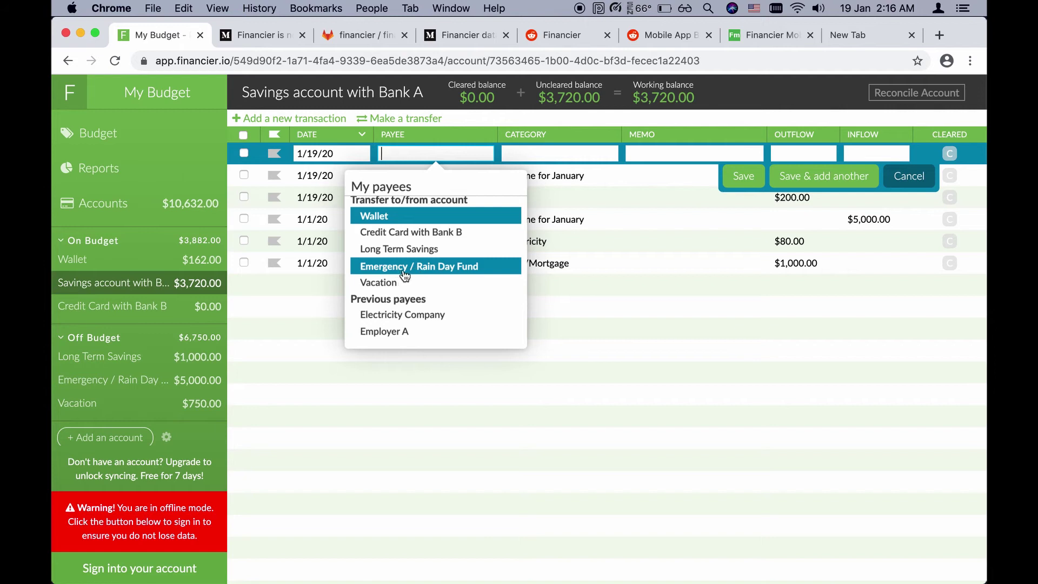
{"action": "left_click", "coordinate": [418, 269]}
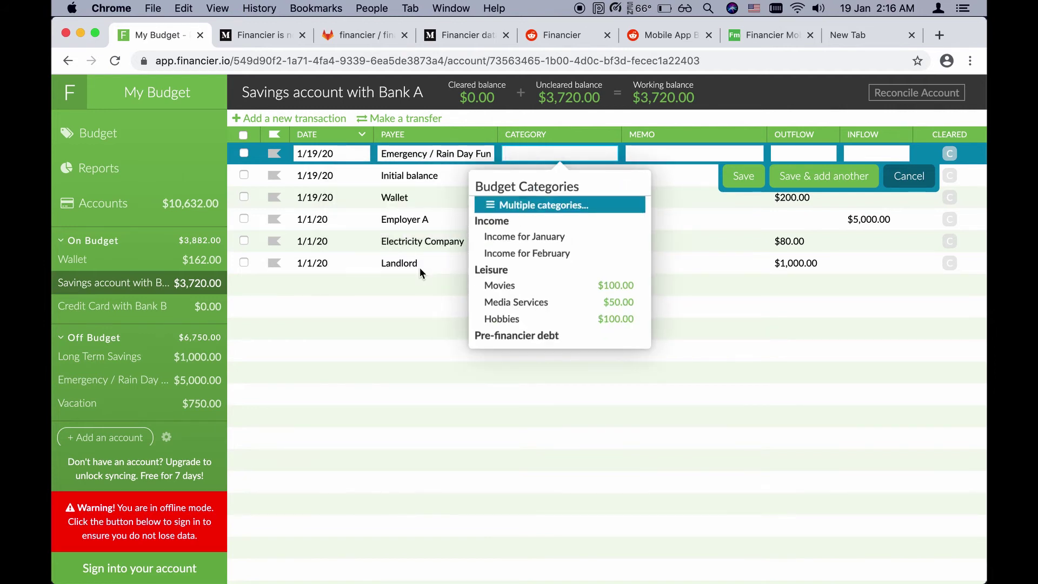
Step: Assign the transfer to the Emergency Fund category with an outflow of 560, save it, and return to the budget
{"action": "scroll", "coordinate": [528, 296], "scroll_direction": "down", "scroll_amount": 8}
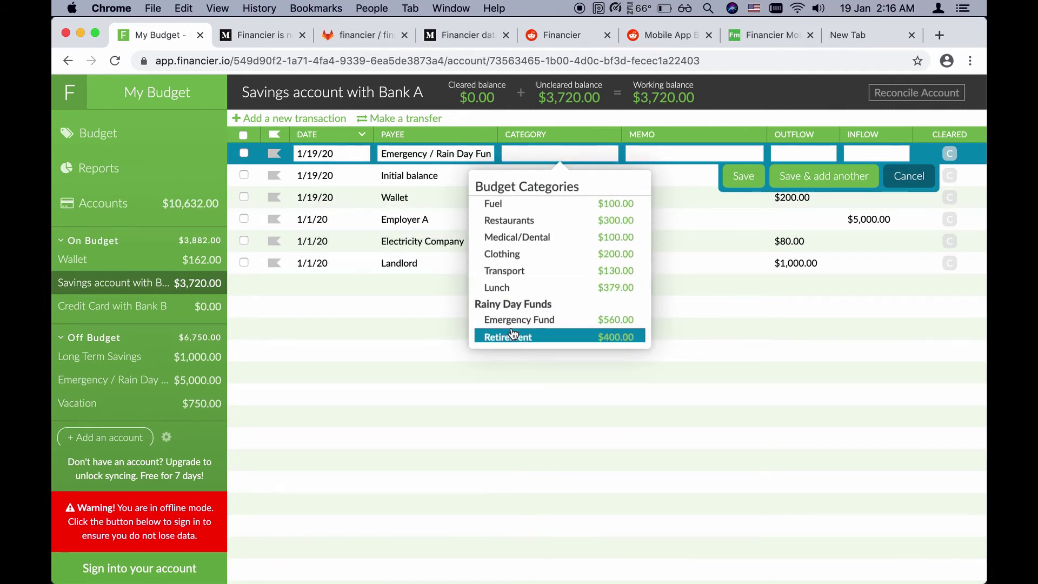
{"action": "left_click", "coordinate": [512, 335]}
{"action": "left_click", "coordinate": [578, 152]}
{"action": "scroll", "coordinate": [563, 302], "scroll_direction": "down", "scroll_amount": 4}
{"action": "left_click", "coordinate": [559, 303]}
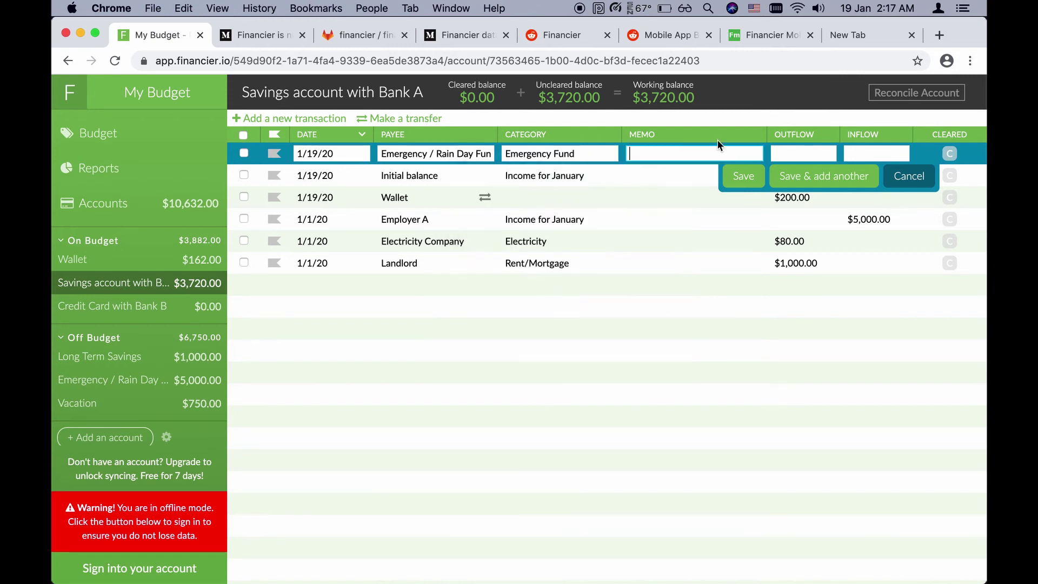
{"action": "key", "text": "Tab"}
{"action": "type", "text": "560"}
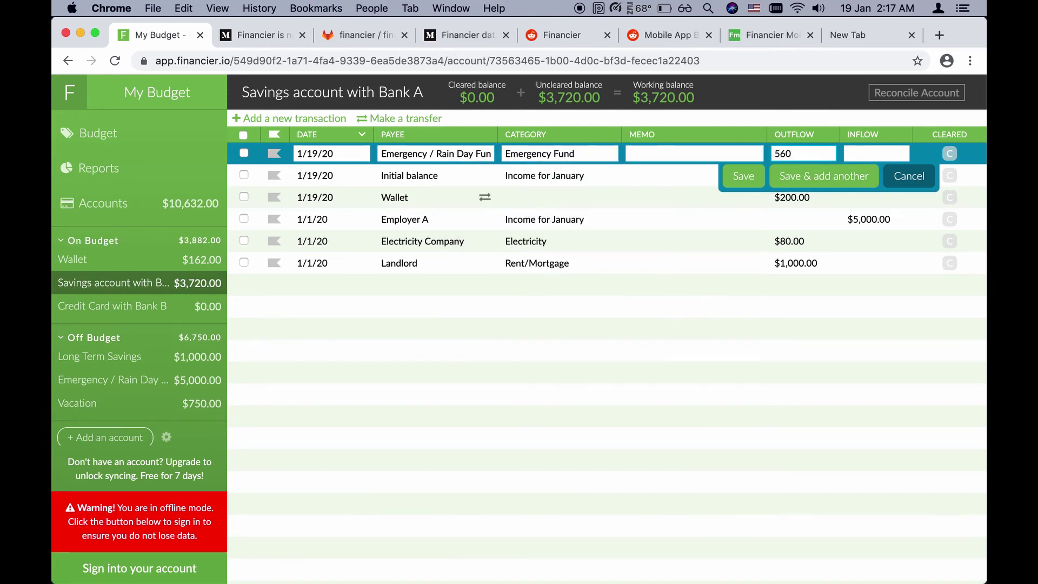
{"action": "key", "text": "Return"}
{"action": "key", "text": "Escape"}
{"action": "left_click", "coordinate": [65, 132]}
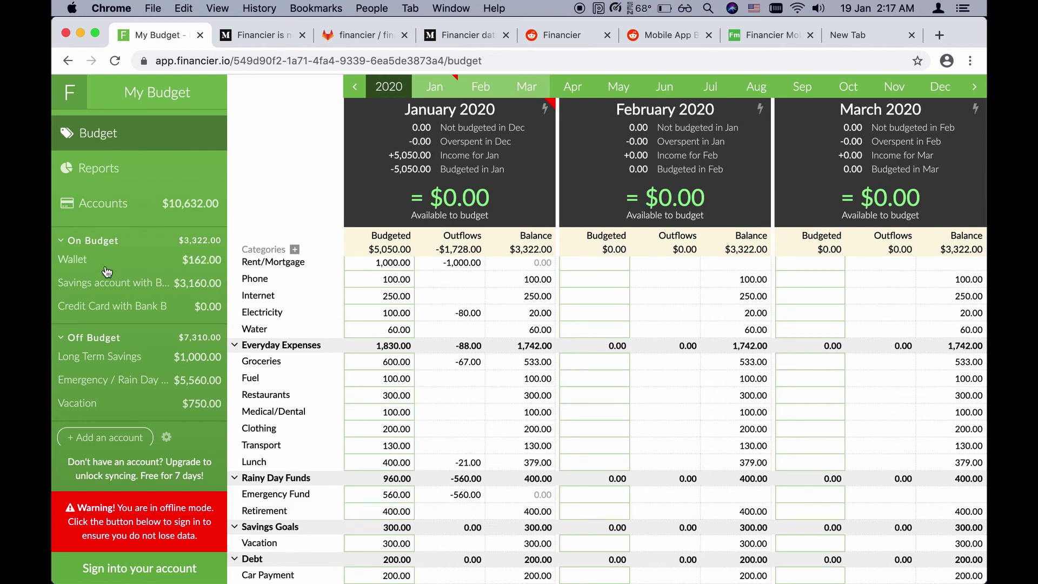
Step: Record a 400 outflow from Savings account with Bank A to Long Term Savings under Retirement, dated 1/19/20
{"action": "left_click", "coordinate": [128, 282]}
{"action": "left_click", "coordinate": [320, 119]}
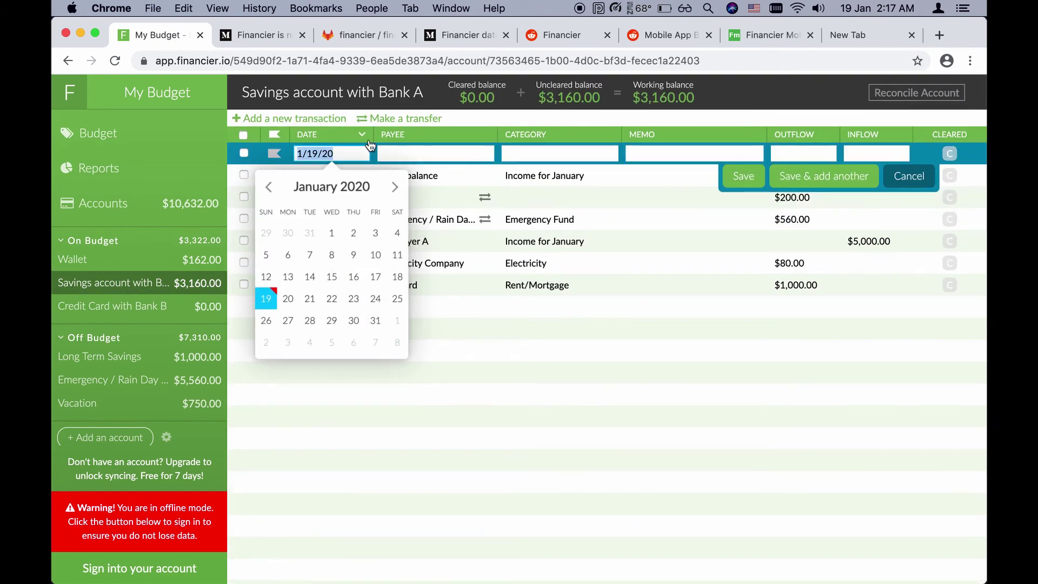
{"action": "left_click", "coordinate": [398, 153]}
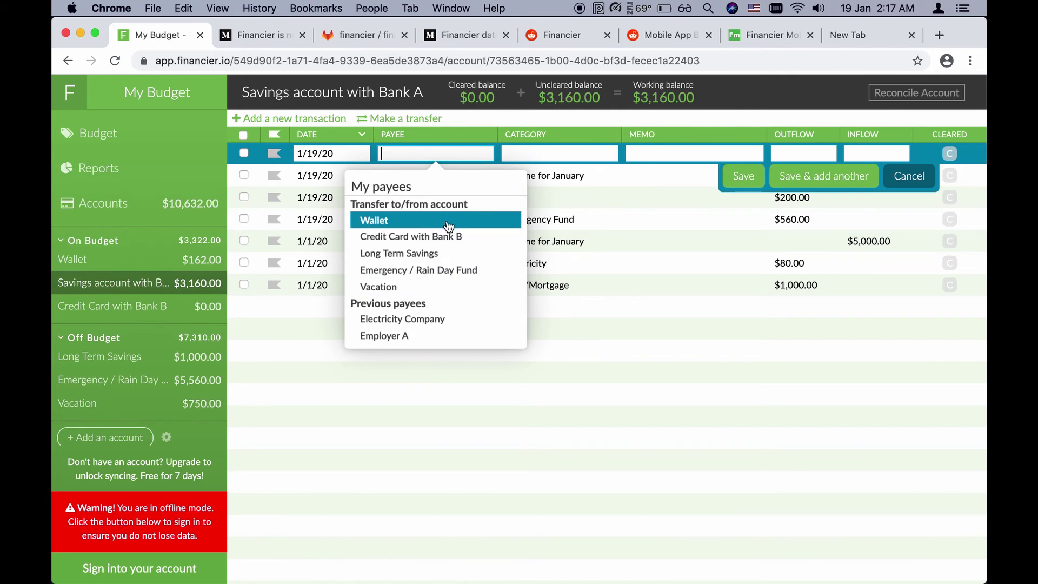
{"action": "left_click", "coordinate": [446, 253]}
{"action": "type", "text": "Ret"}
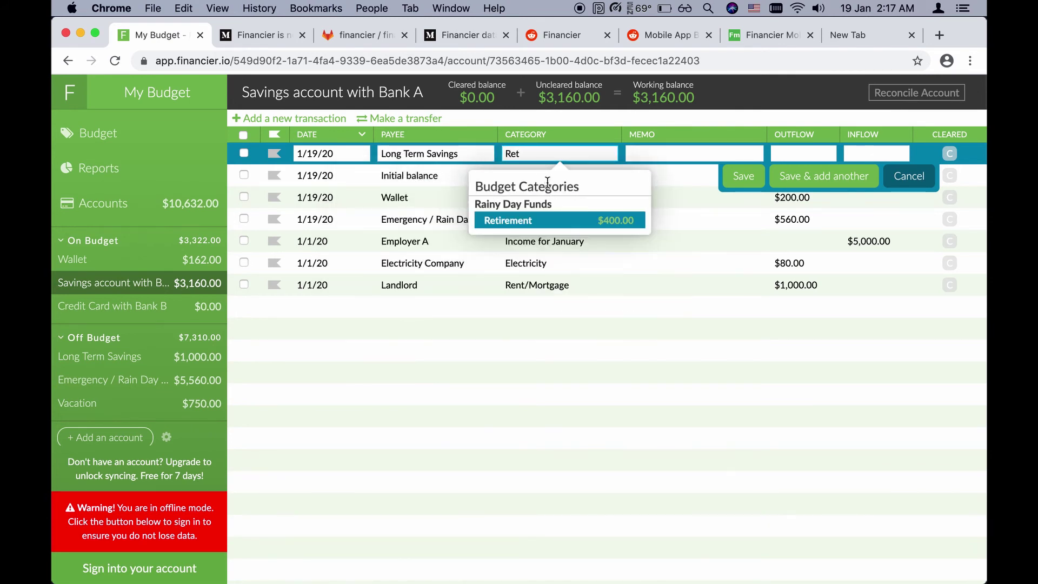
{"action": "key", "text": "Return"}
{"action": "left_click", "coordinate": [802, 153]}
{"action": "type", "text": "400"}
{"action": "key", "text": "Return"}
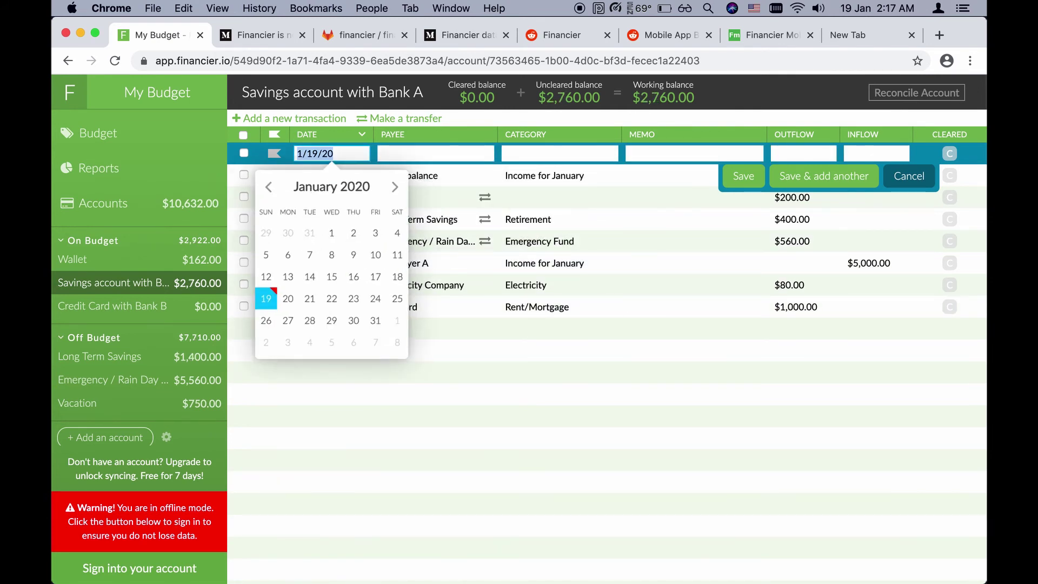
{"action": "key", "text": "Escape"}
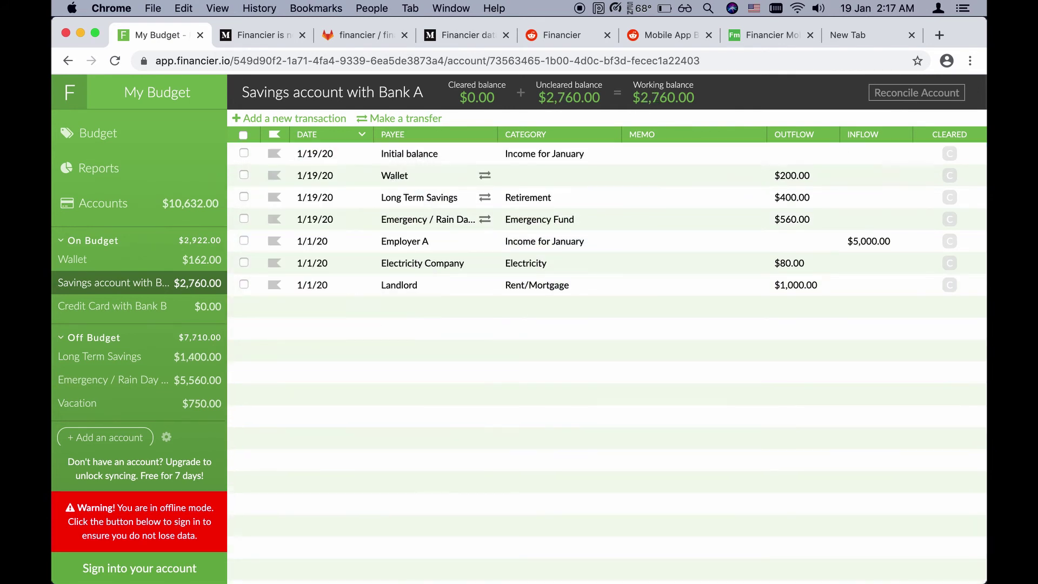
Step: Inspect the transfers received in Long Term Savings and Emergency / Rain Day Fund, and view the budget's export and backup options
{"action": "left_click", "coordinate": [130, 361]}
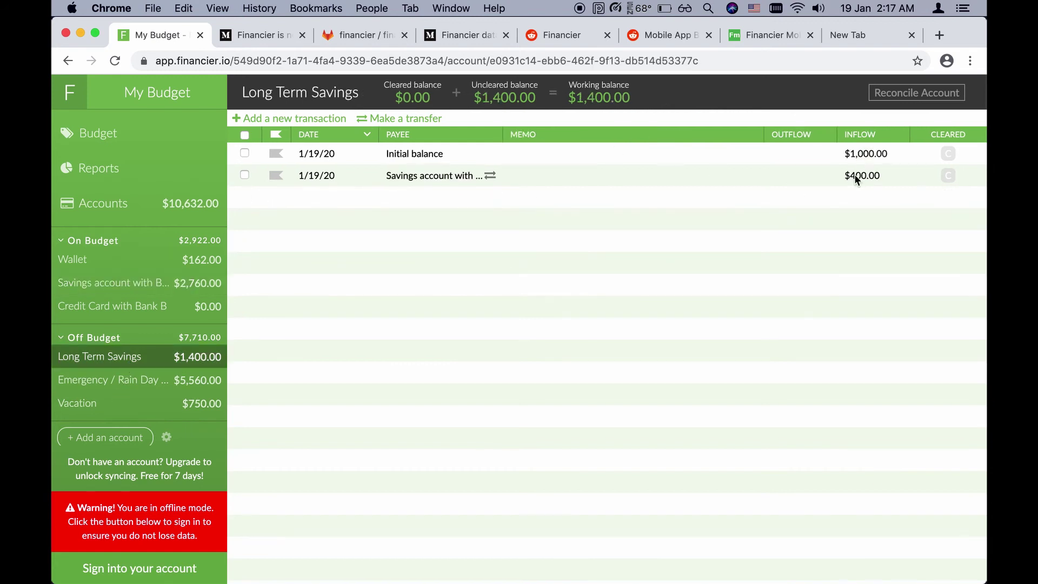
{"action": "left_click", "coordinate": [445, 182]}
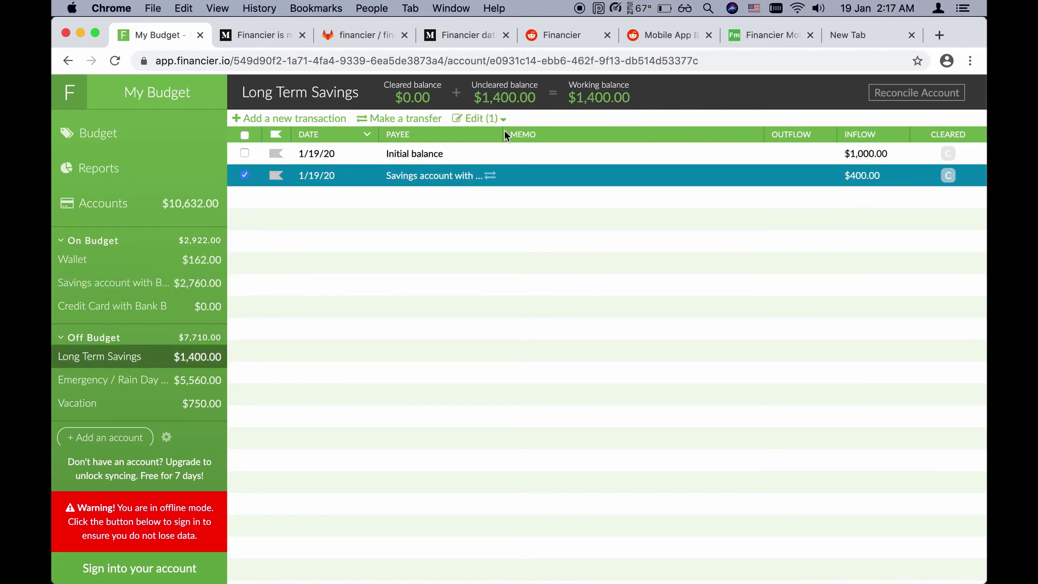
{"action": "left_click", "coordinate": [115, 380]}
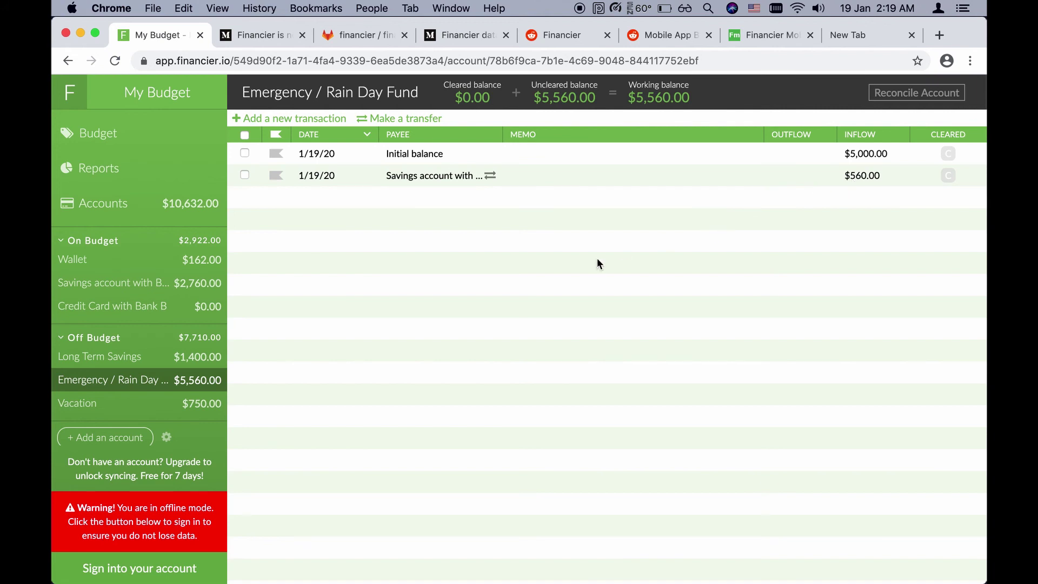
{"action": "scroll", "coordinate": [163, 291], "scroll_direction": "down", "scroll_amount": 1}
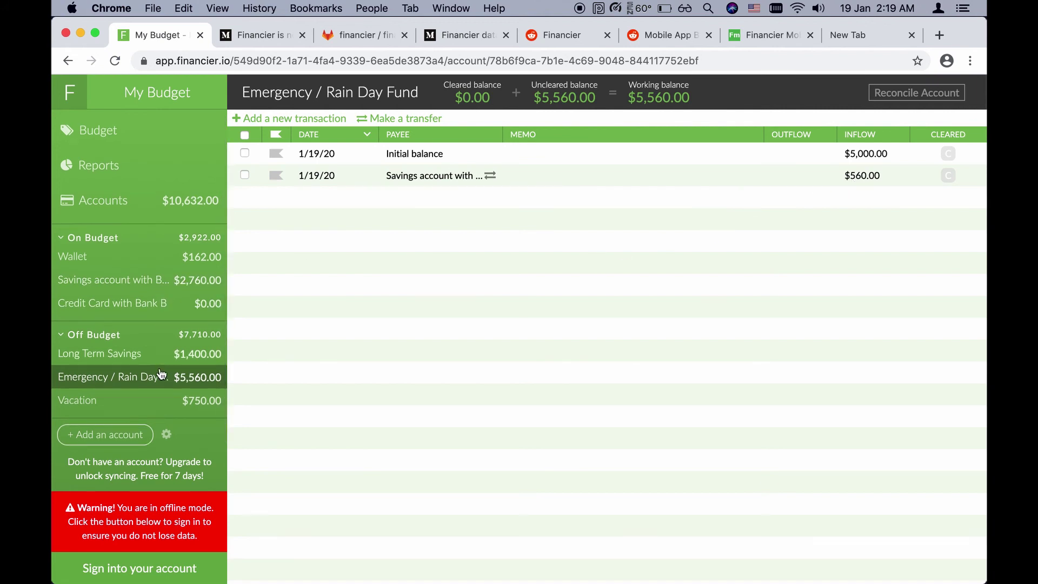
{"action": "left_click", "coordinate": [166, 435]}
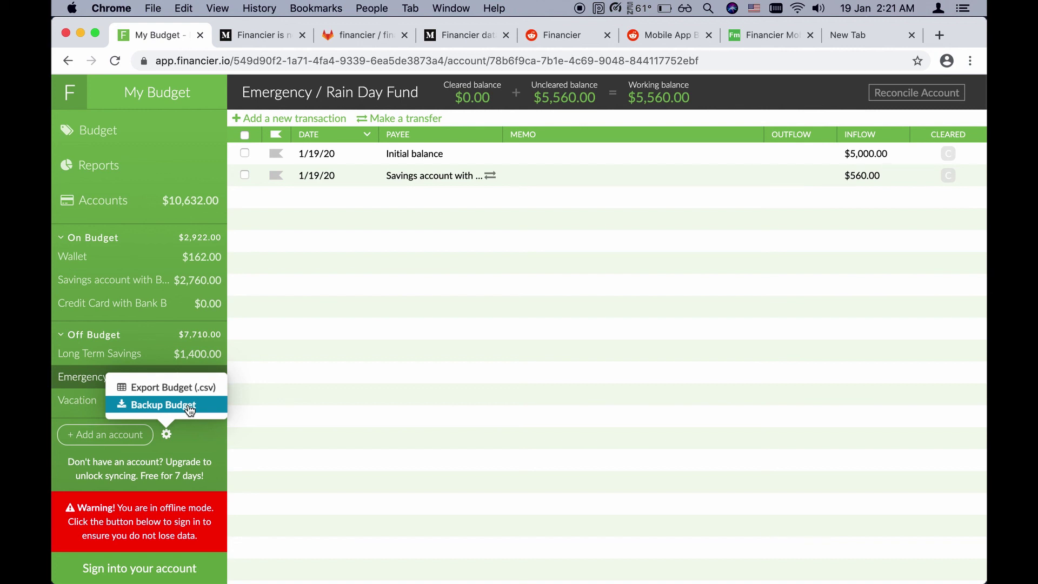
Step: View the blog post on Financier becoming open source and the project's GitLab repository
{"action": "left_click", "coordinate": [253, 33]}
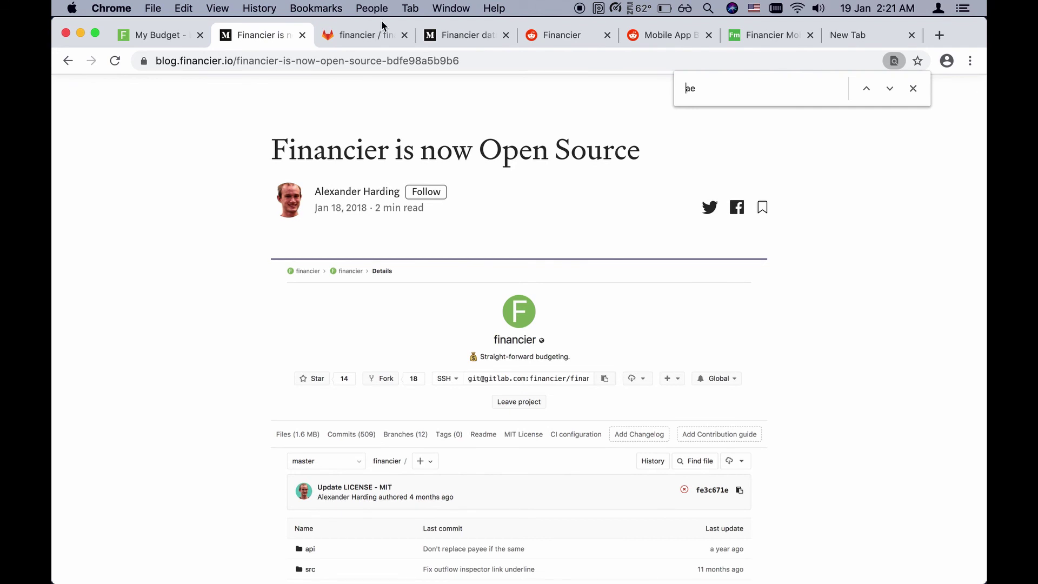
{"action": "left_click", "coordinate": [367, 35]}
{"action": "scroll", "coordinate": [393, 338], "scroll_direction": "down", "scroll_amount": 1}
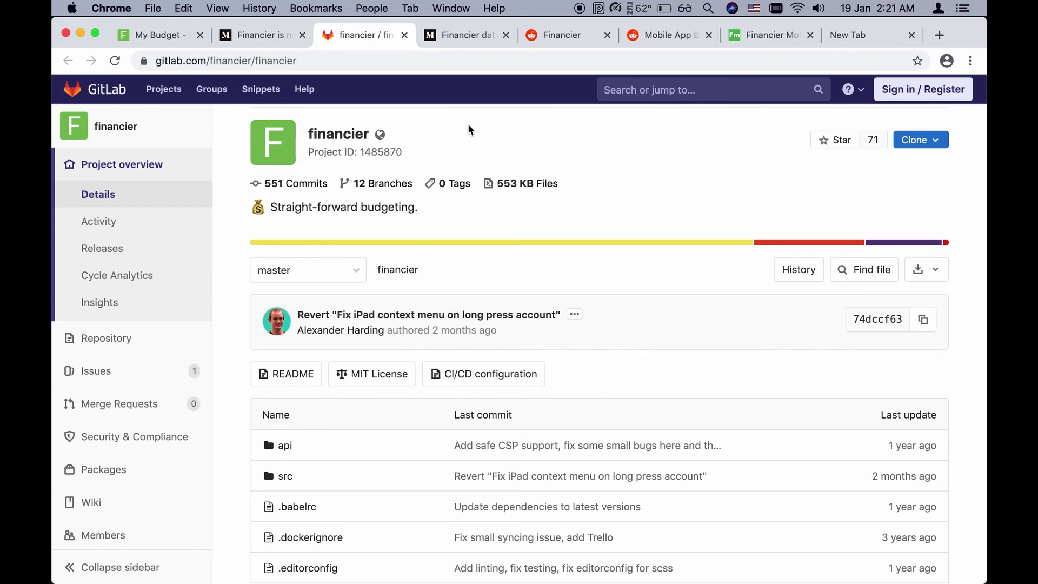
Step: Read through the Financier data format documentation, covering the budget root and budget opened documents
{"action": "left_click", "coordinate": [462, 34]}
{"action": "scroll", "coordinate": [476, 252], "scroll_direction": "down", "scroll_amount": 5}
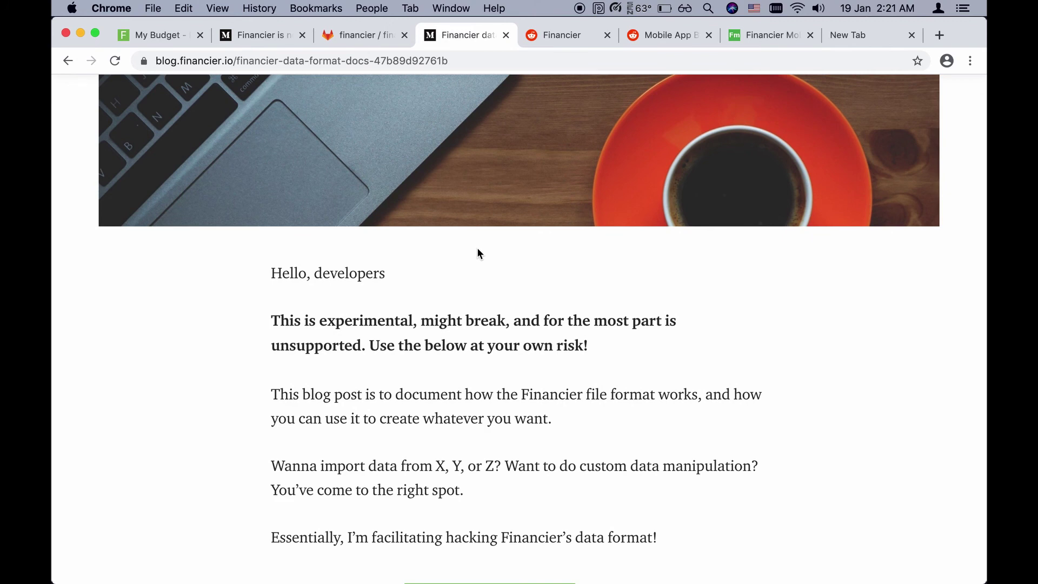
{"action": "scroll", "coordinate": [478, 252], "scroll_direction": "down", "scroll_amount": 20}
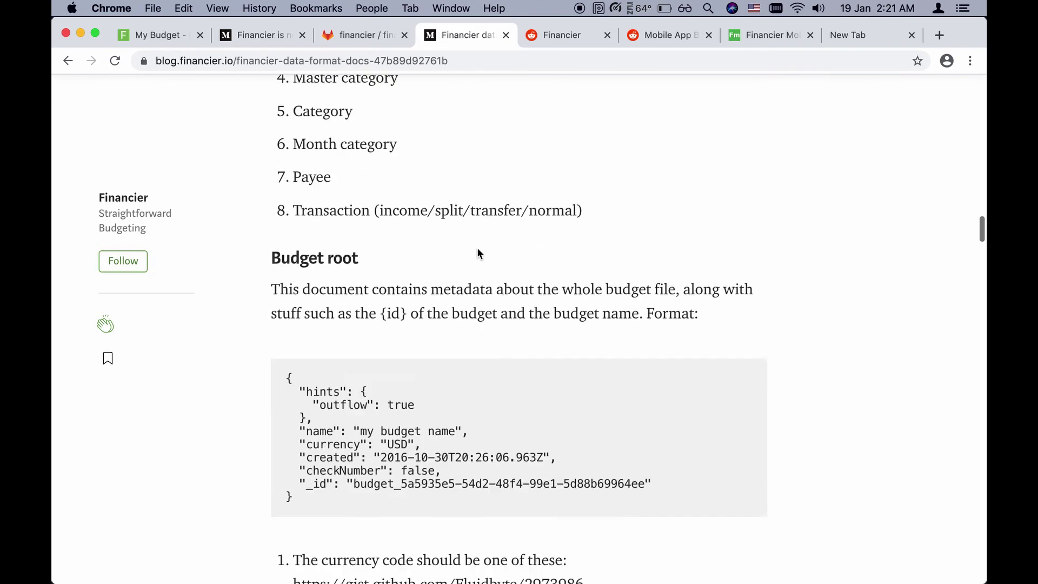
{"action": "scroll", "coordinate": [477, 253], "scroll_direction": "down", "scroll_amount": 8}
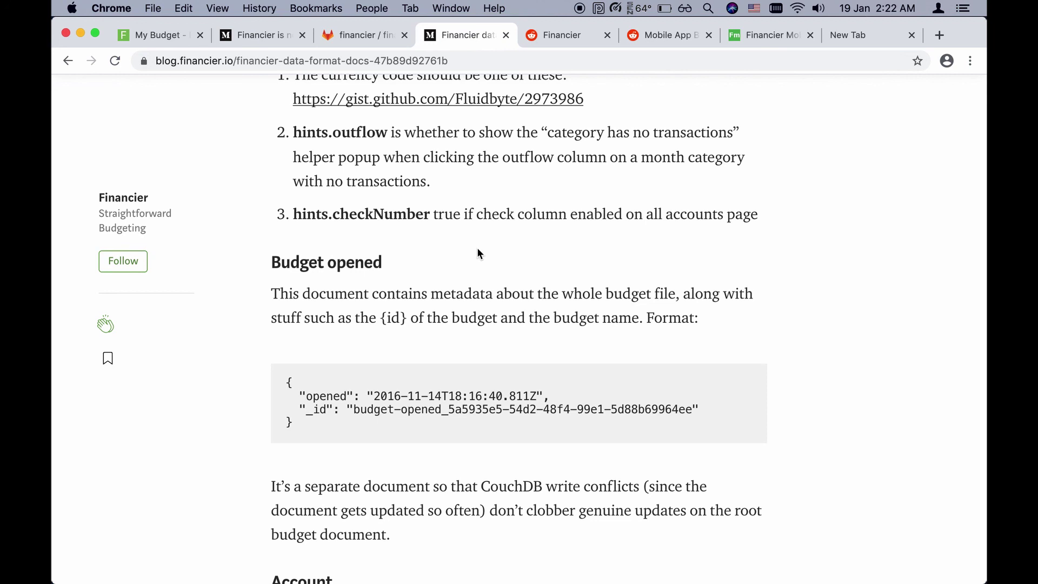
Step: Browse the r/financier community posts and view the Mobile App Beta 2.0.0-beta.3 announcement
{"action": "key", "text": "ctrl+Tab"}
{"action": "scroll", "coordinate": [478, 253], "scroll_direction": "up", "scroll_amount": 15}
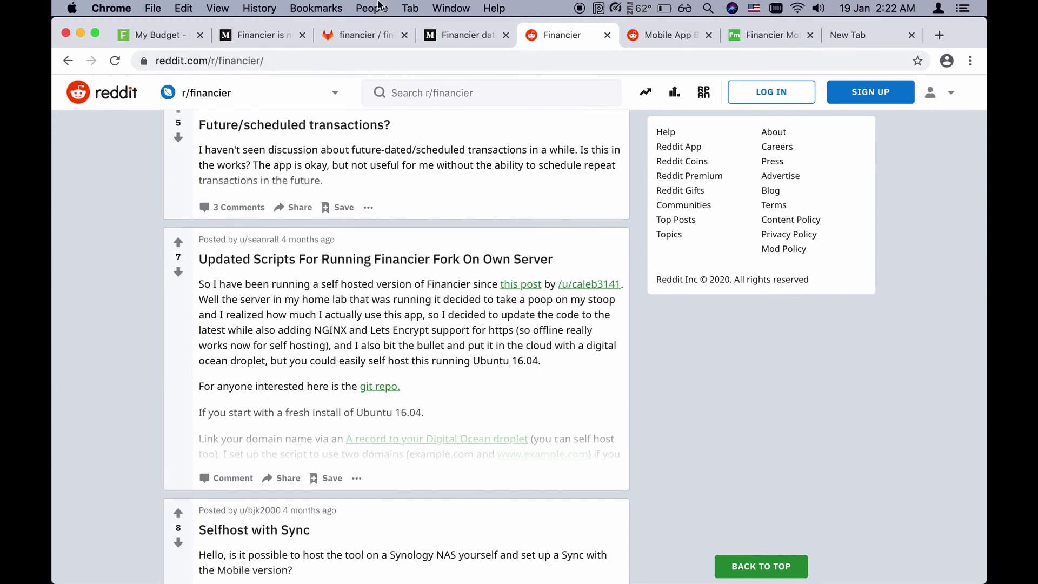
{"action": "left_click", "coordinate": [670, 38]}
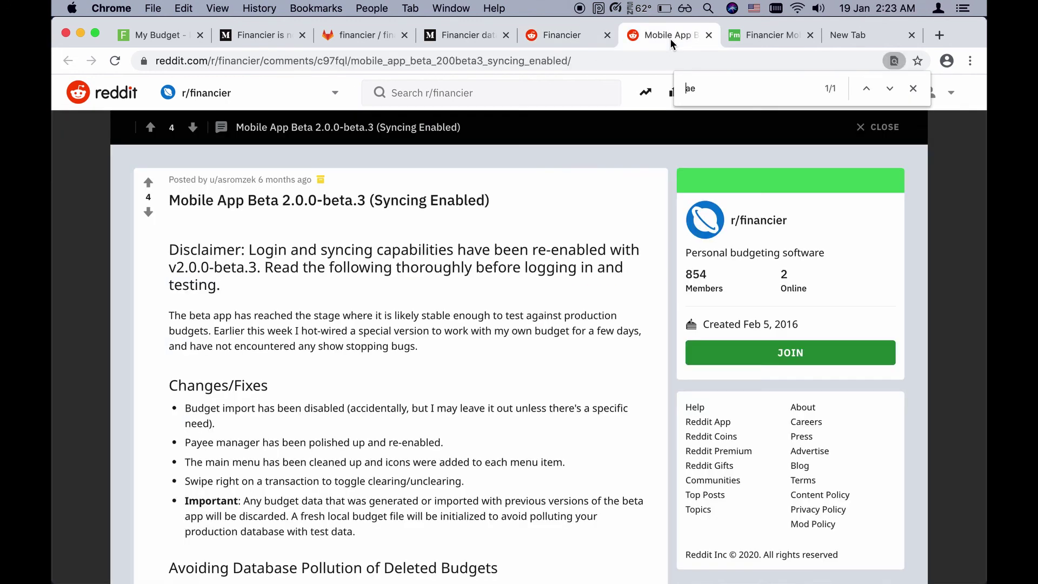
Step: Switch to the Financier Mobile beta and open the form for a new budget
{"action": "left_click", "coordinate": [741, 38]}
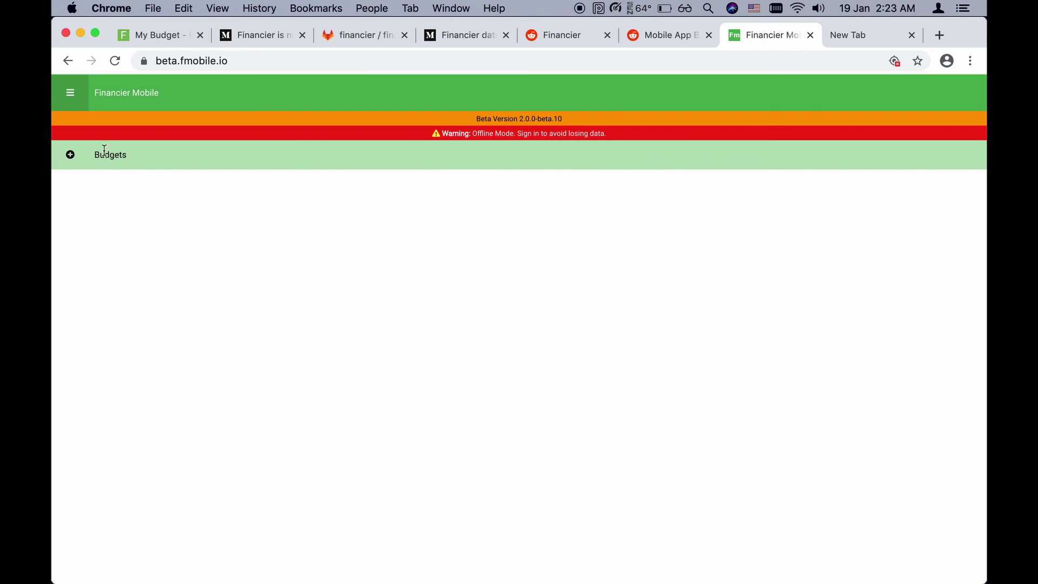
{"action": "left_click", "coordinate": [70, 154]}
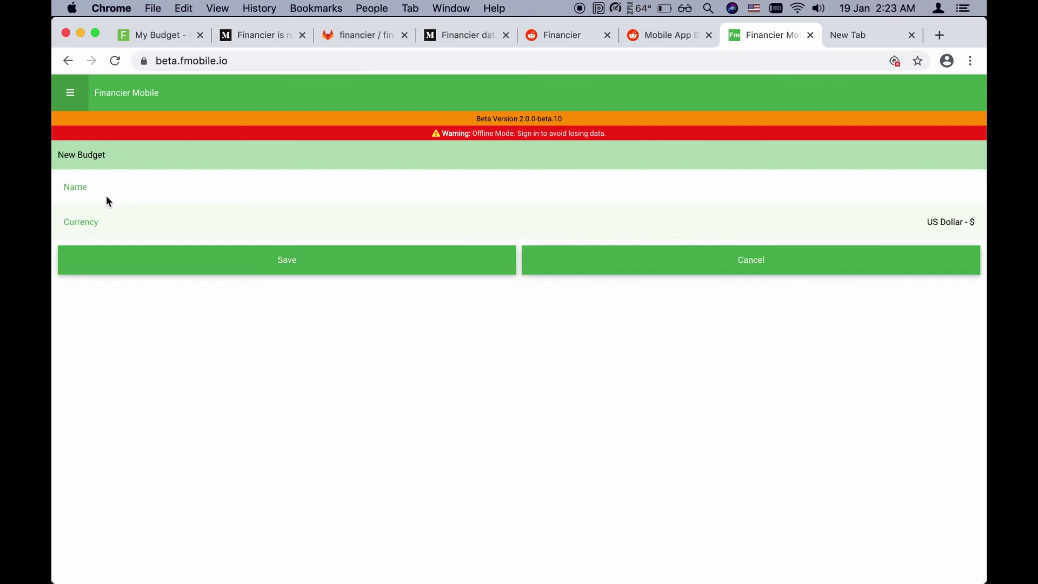